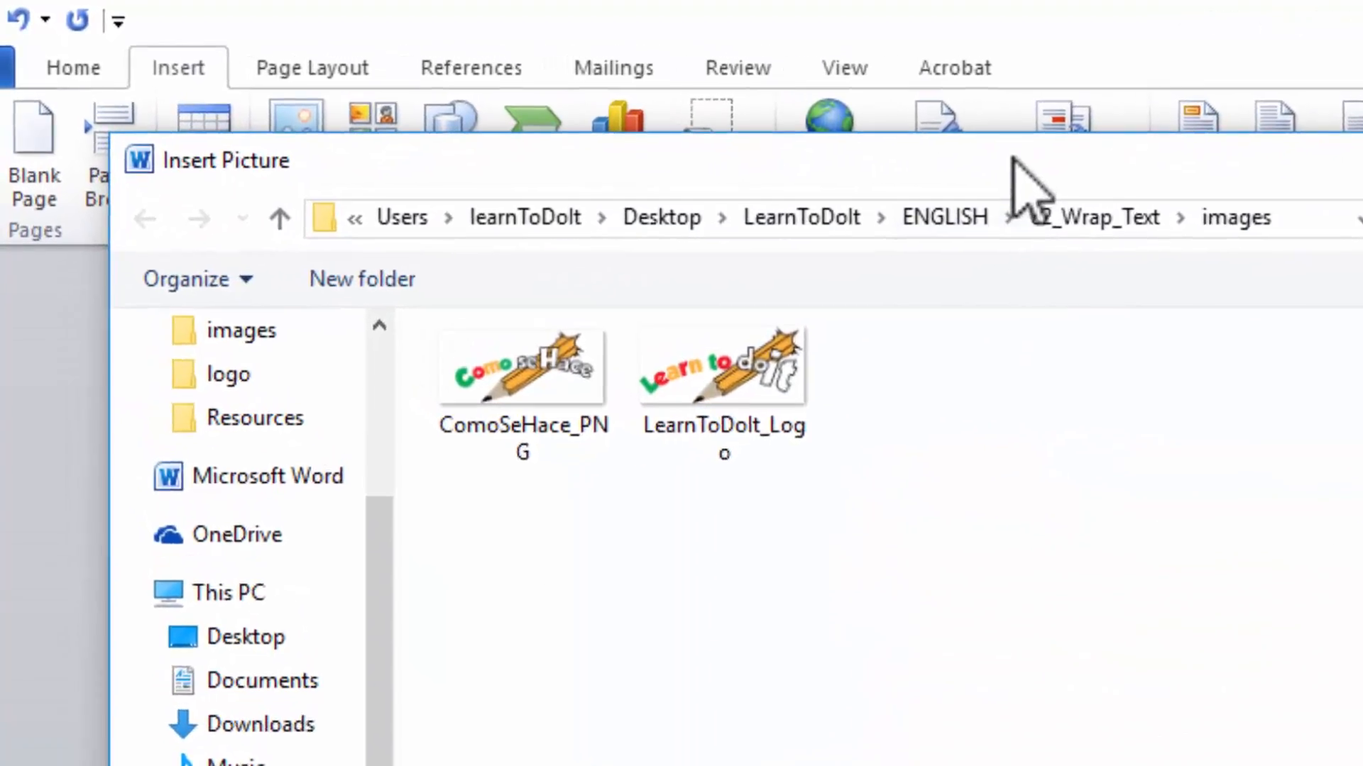
Insert the LearnToDoIt_Logo picture from the Desktop folder path LearnToDoIt > ENGLISH > 02_Wrap_Text > images
{"action": "left_click", "coordinate": [742, 407]}
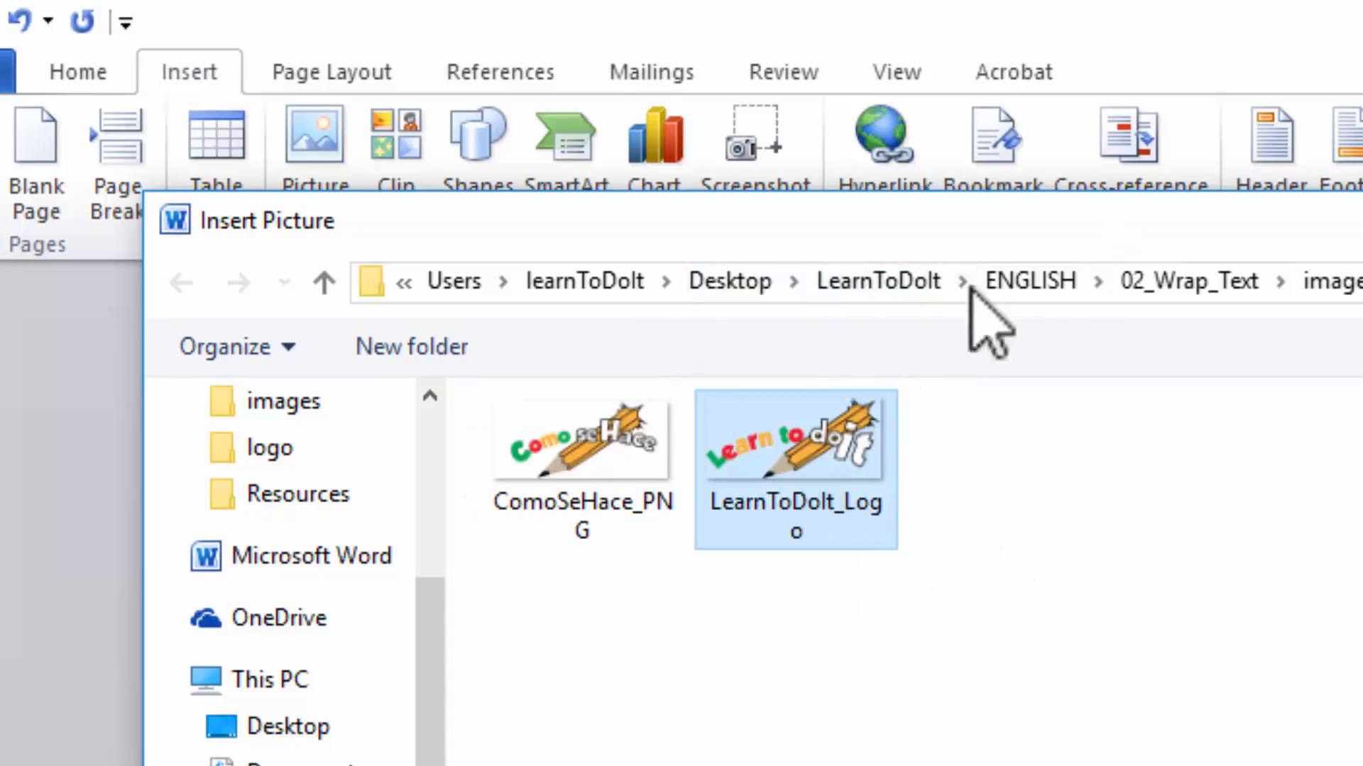
{"action": "left_click", "coordinate": [775, 282]}
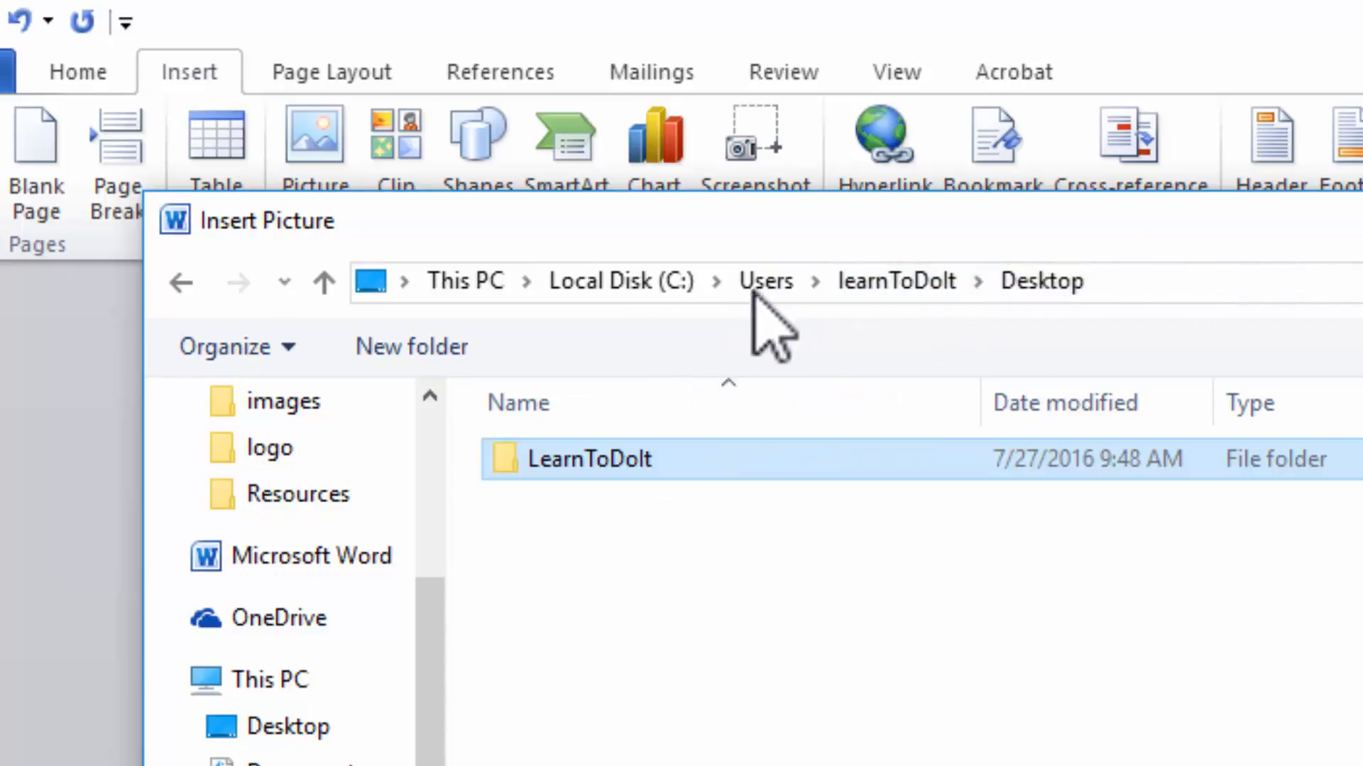
{"action": "double_click", "coordinate": [625, 461]}
{"action": "double_click", "coordinate": [604, 460]}
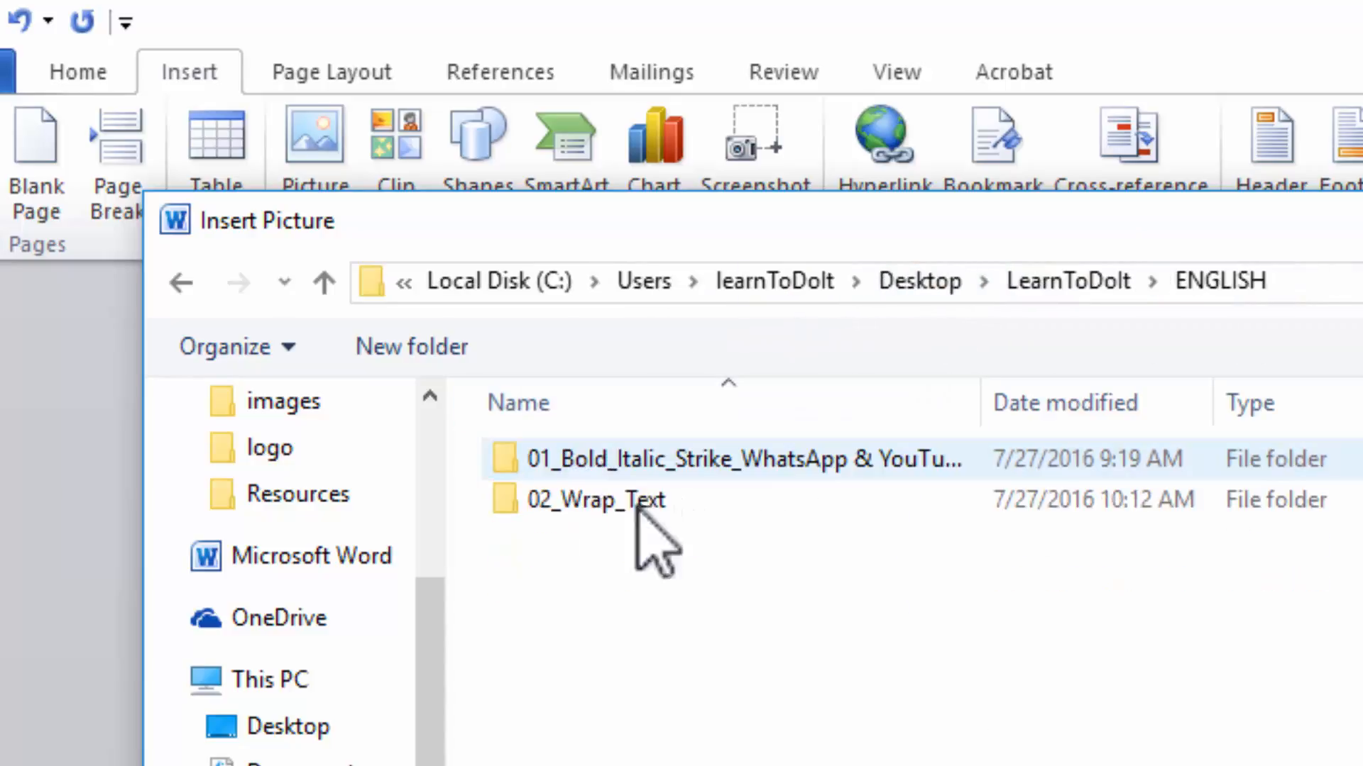
{"action": "double_click", "coordinate": [621, 500]}
{"action": "double_click", "coordinate": [603, 458]}
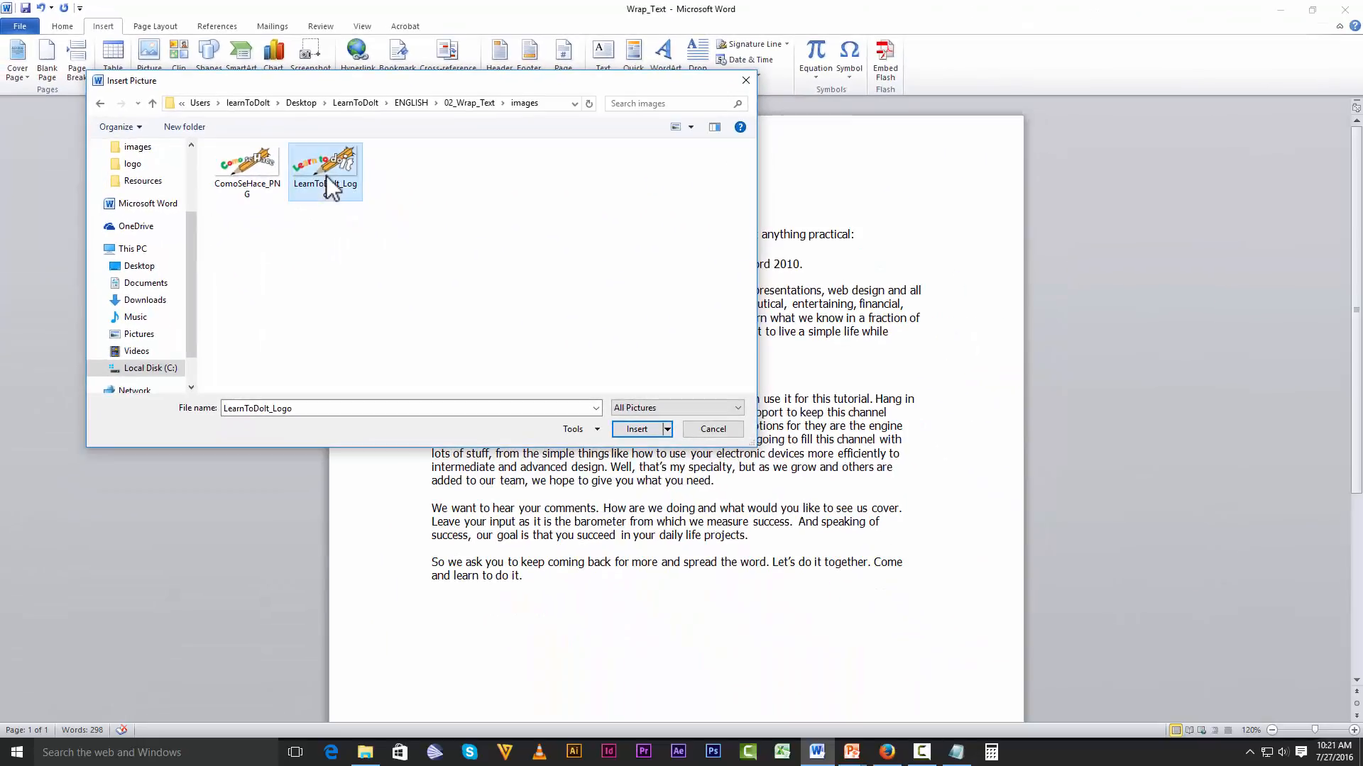
{"action": "double_click", "coordinate": [746, 415]}
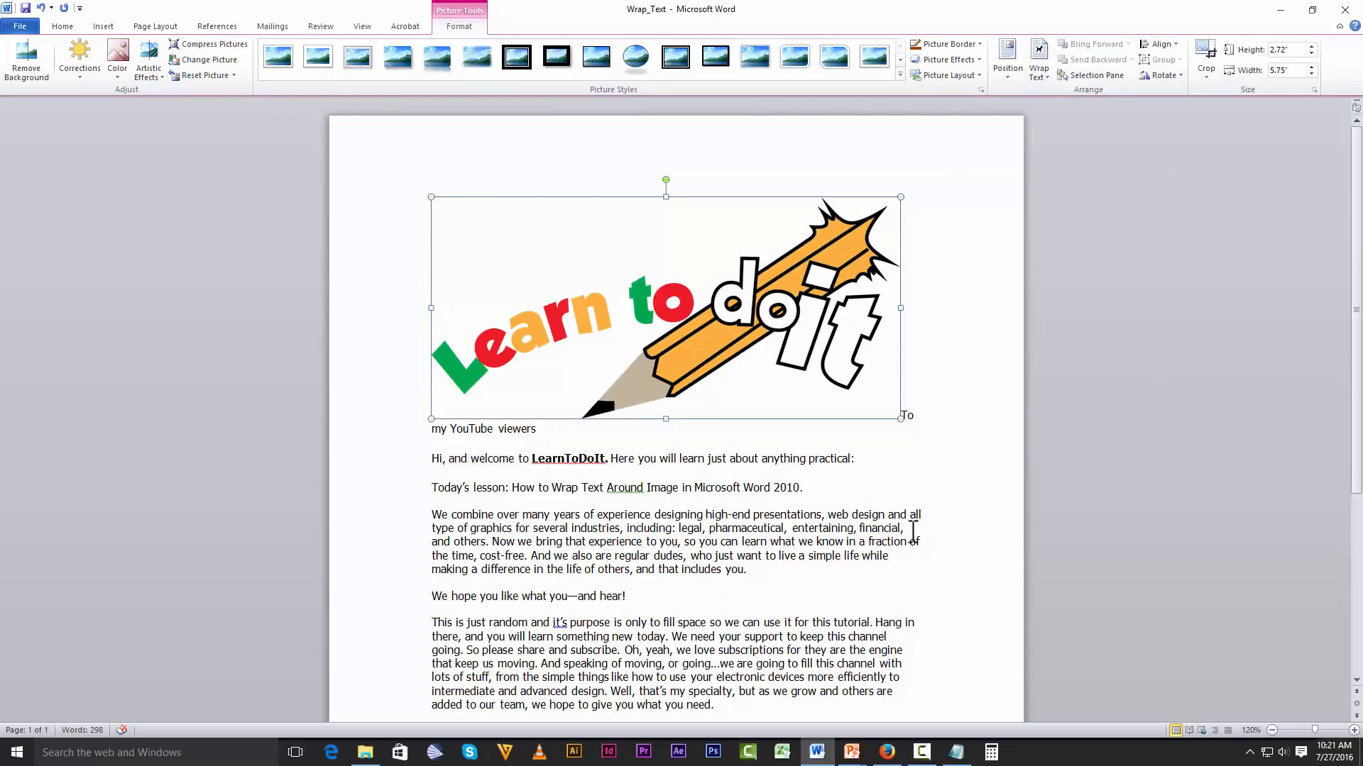
Move the in-line logo from the top of the document into the first line of the "We combine over many years" paragraph
{"action": "left_click", "coordinate": [927, 505]}
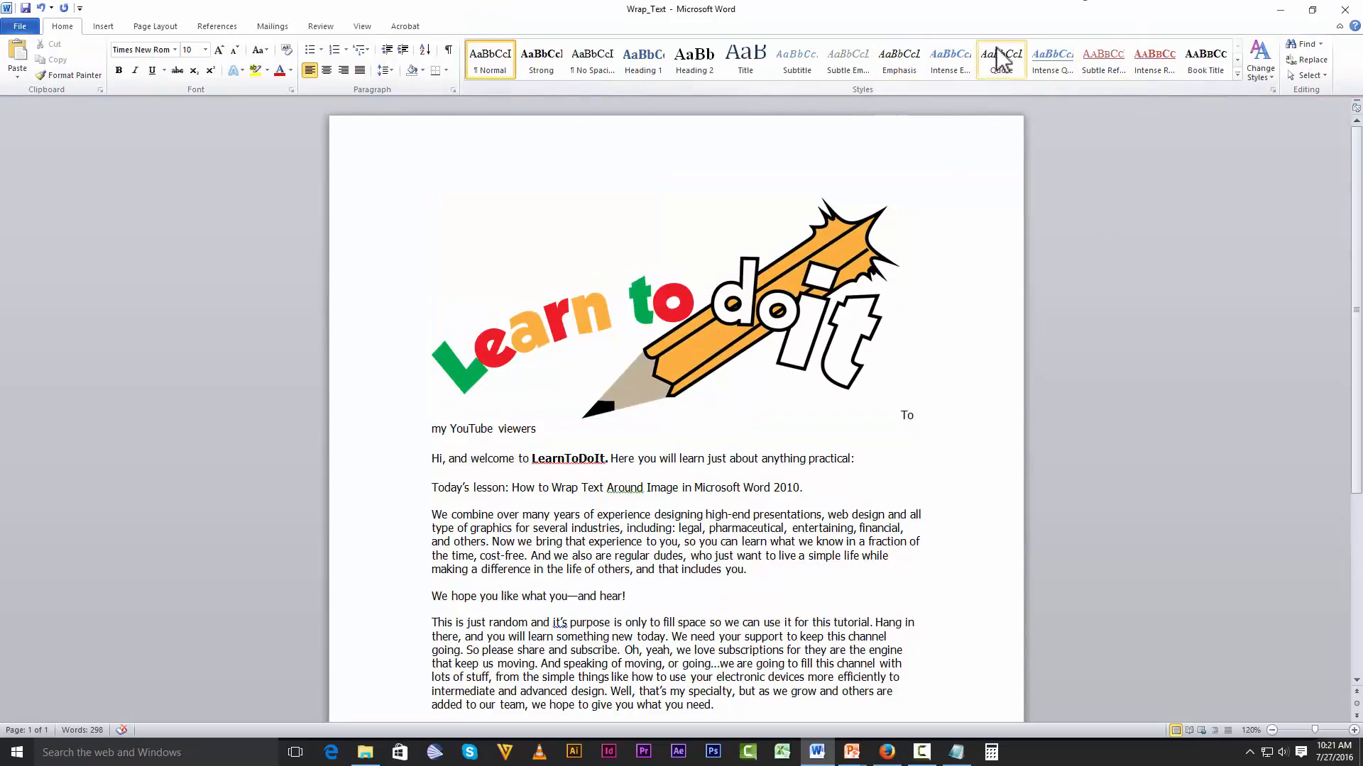
{"action": "left_click", "coordinate": [687, 357]}
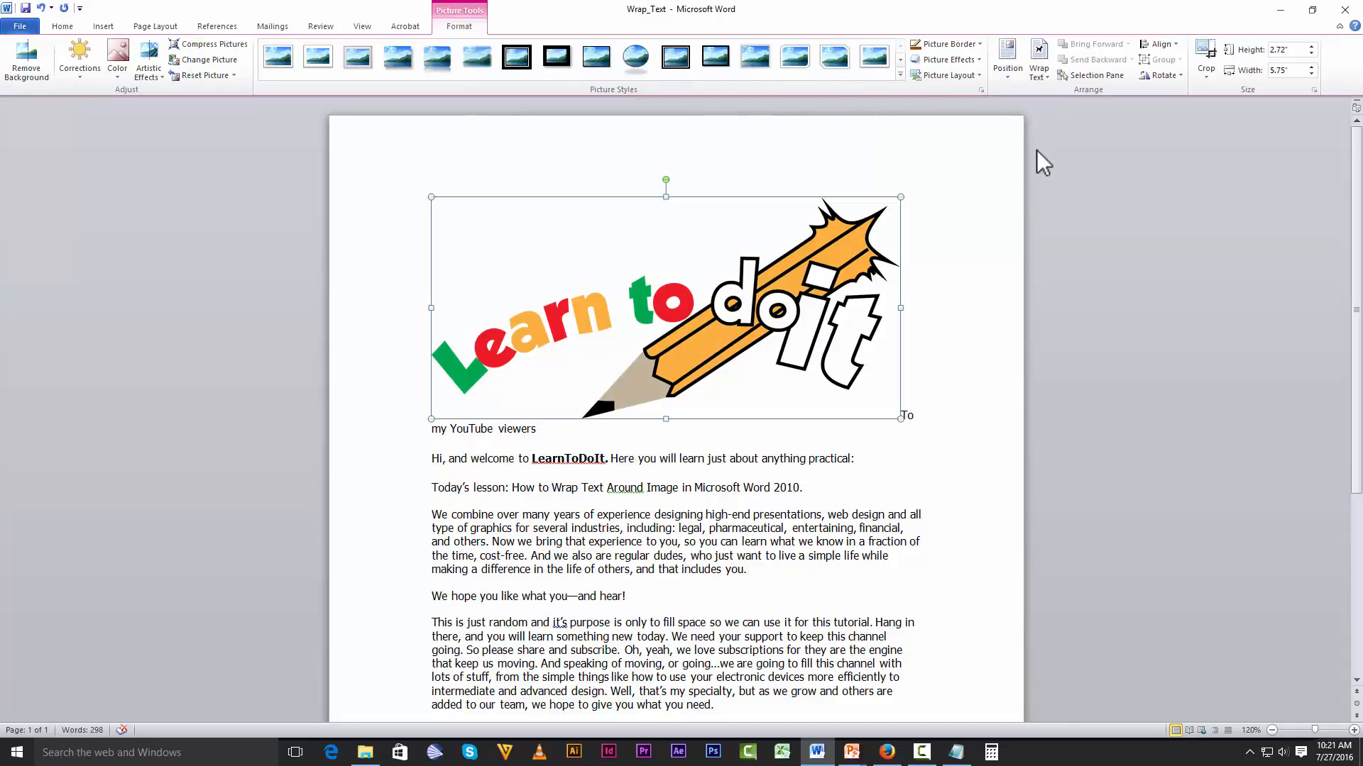
{"action": "left_click", "coordinate": [836, 561]}
{"action": "left_click", "coordinate": [736, 342]}
{"action": "left_click_drag", "start_coordinate": [772, 295], "coordinate": [743, 514]}
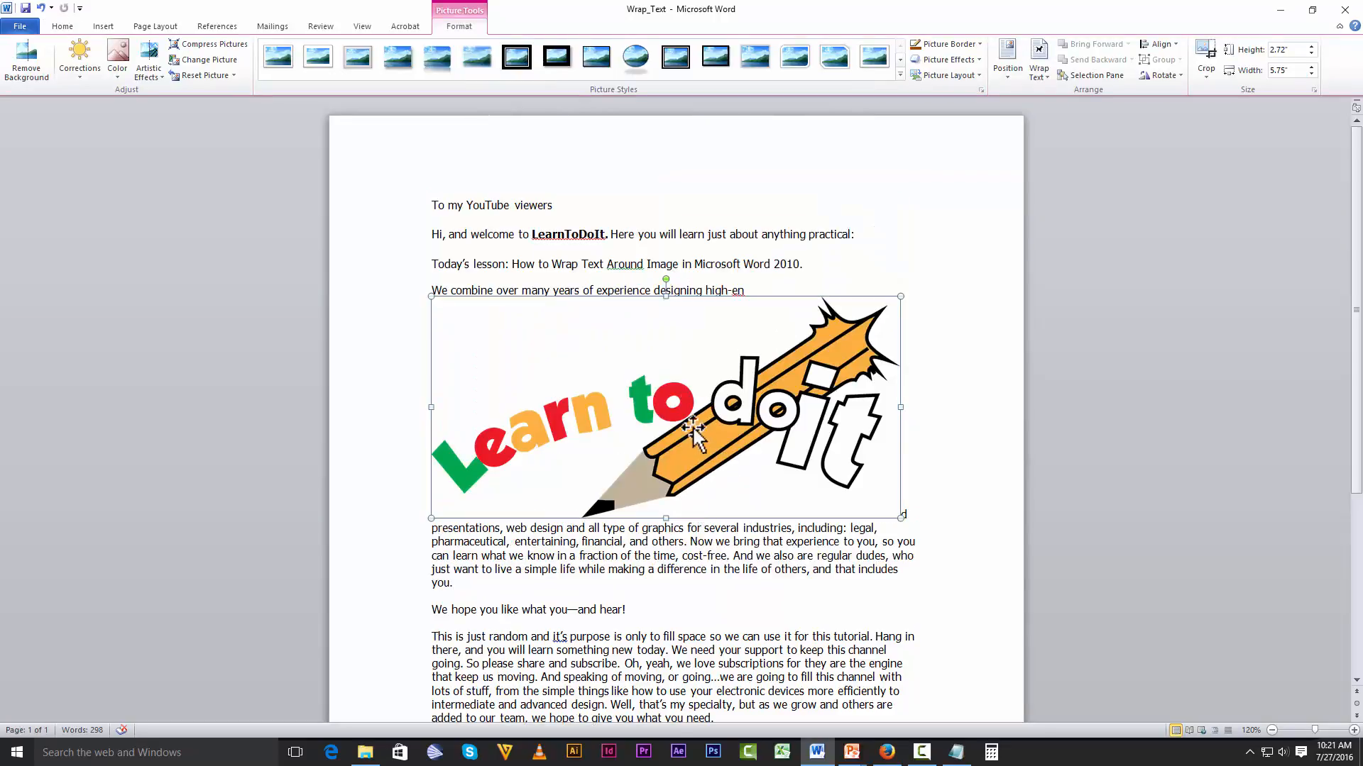
Shrink the logo to about 1.62" by 3.44" and move it in line just before "several industries"
{"action": "left_click_drag", "start_coordinate": [898, 296], "coordinate": [720, 352]}
{"action": "left_click", "coordinate": [1015, 310]}
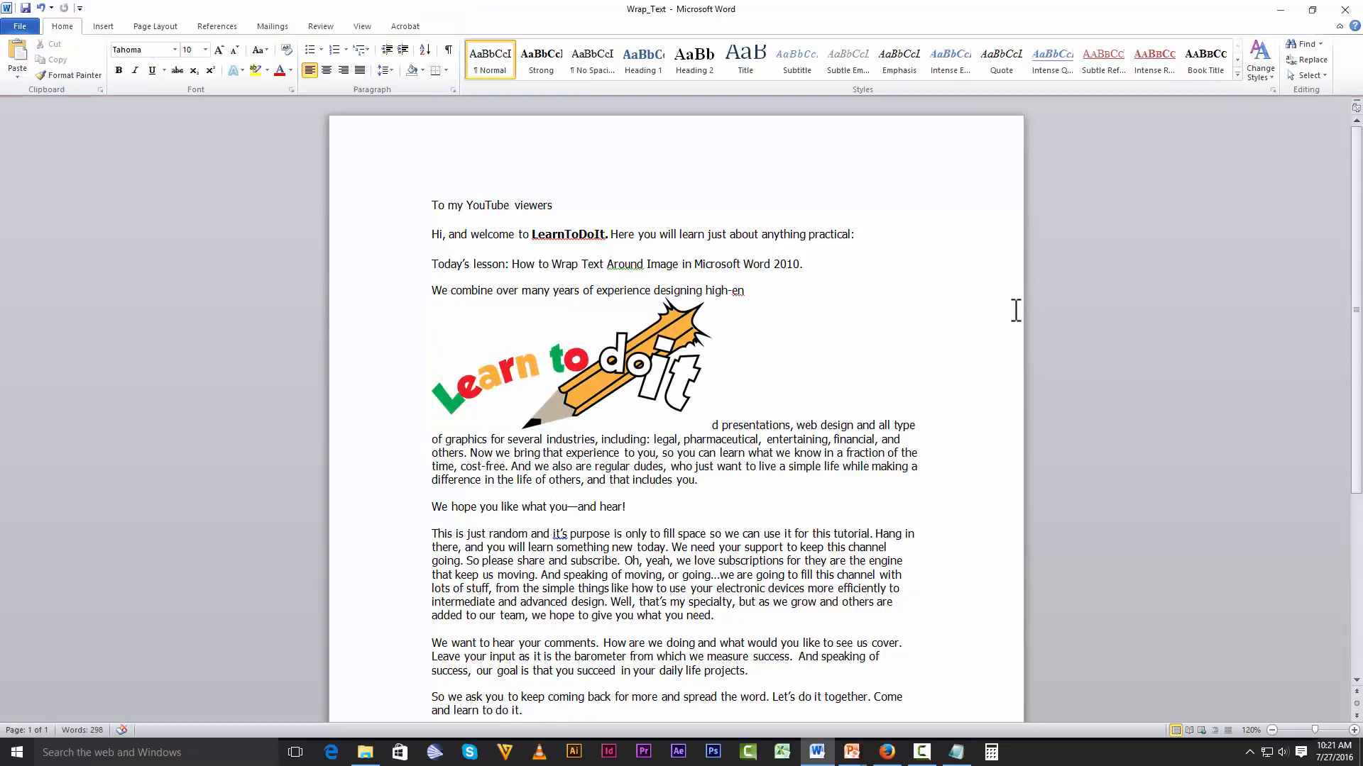
{"action": "left_click", "coordinate": [548, 363]}
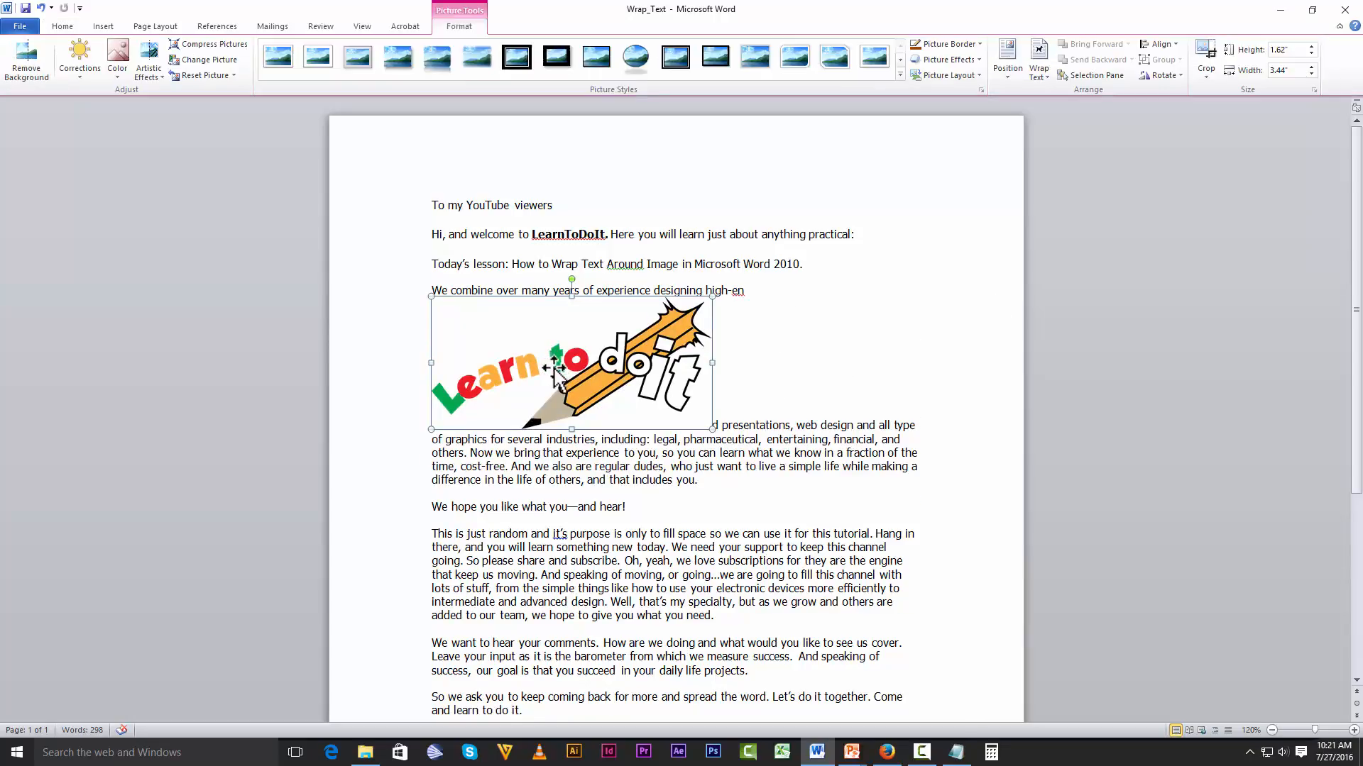
{"action": "left_click_drag", "start_coordinate": [548, 363], "coordinate": [734, 396]}
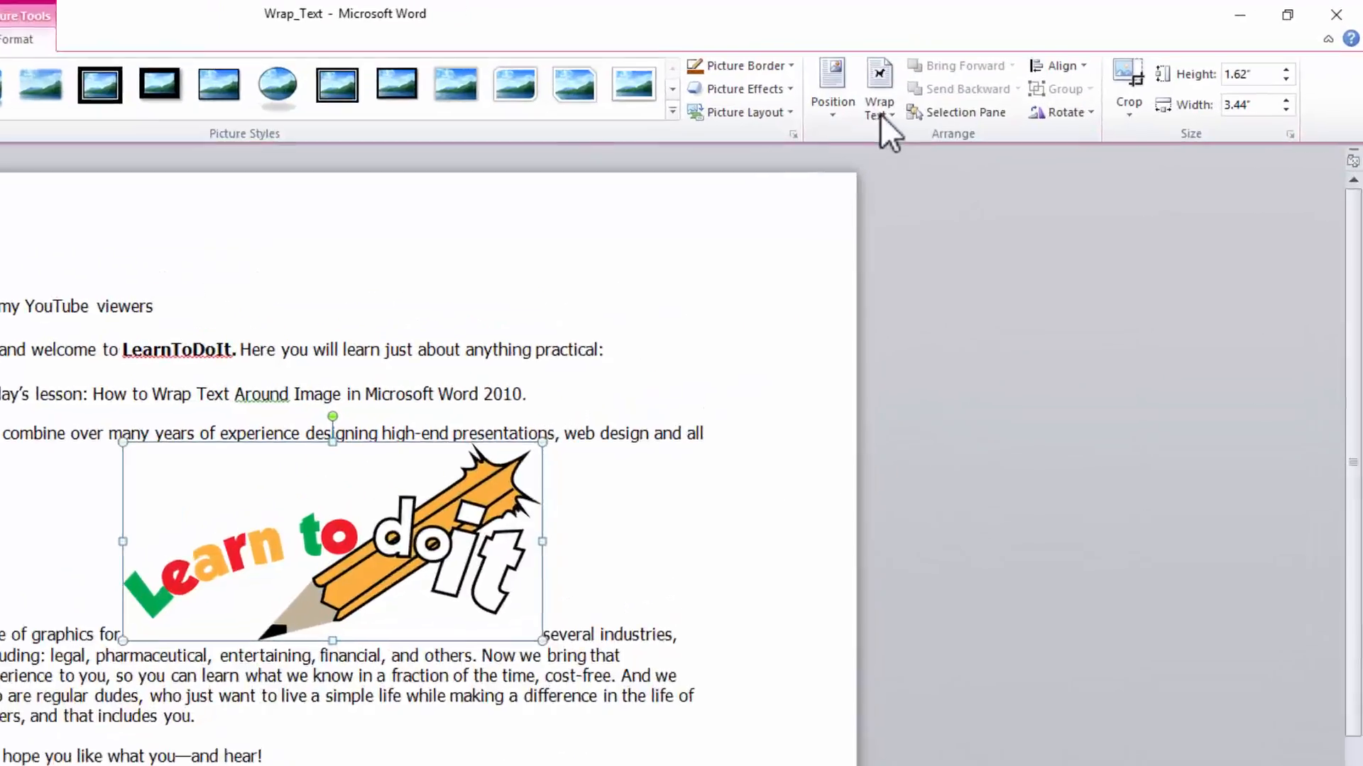
Set the logo's text wrapping to Square and move it to the left margin beside the opening lines
{"action": "left_click", "coordinate": [1039, 63]}
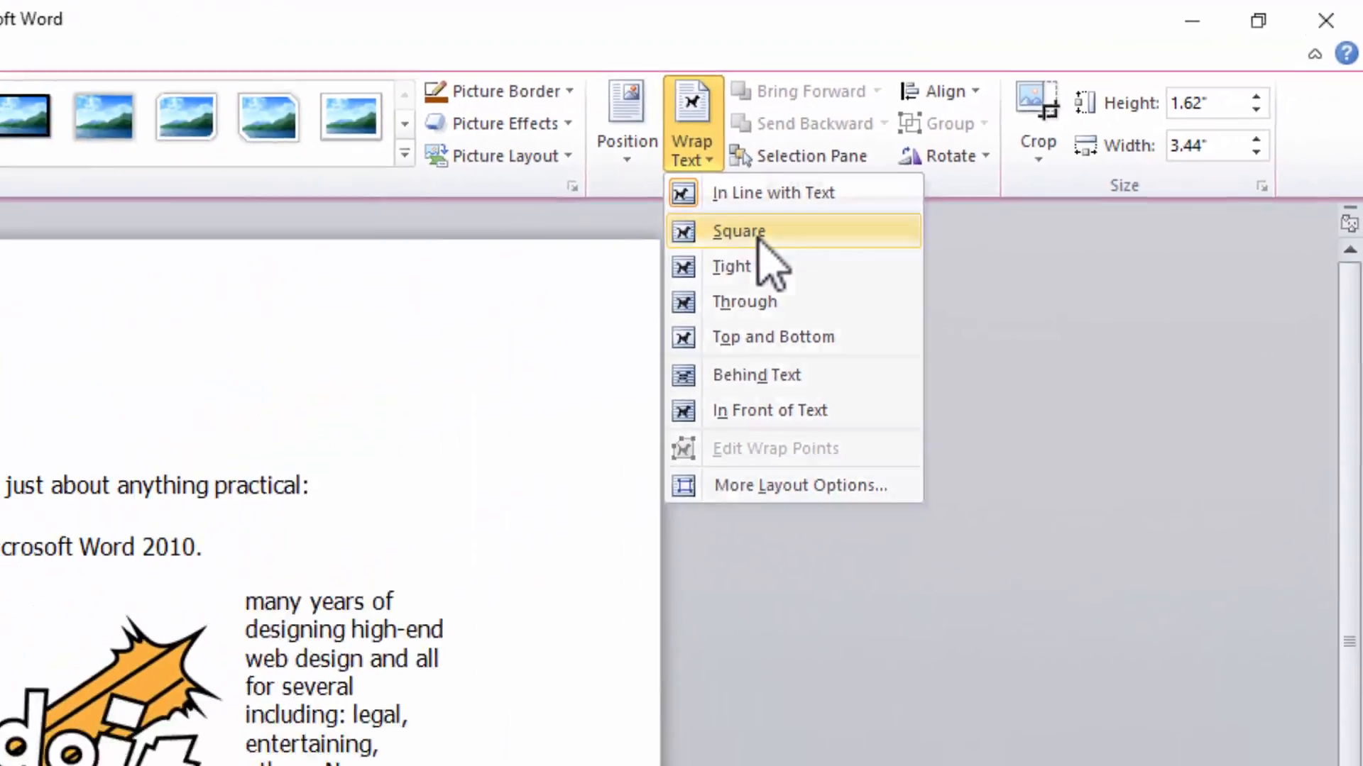
{"action": "left_click", "coordinate": [533, 321]}
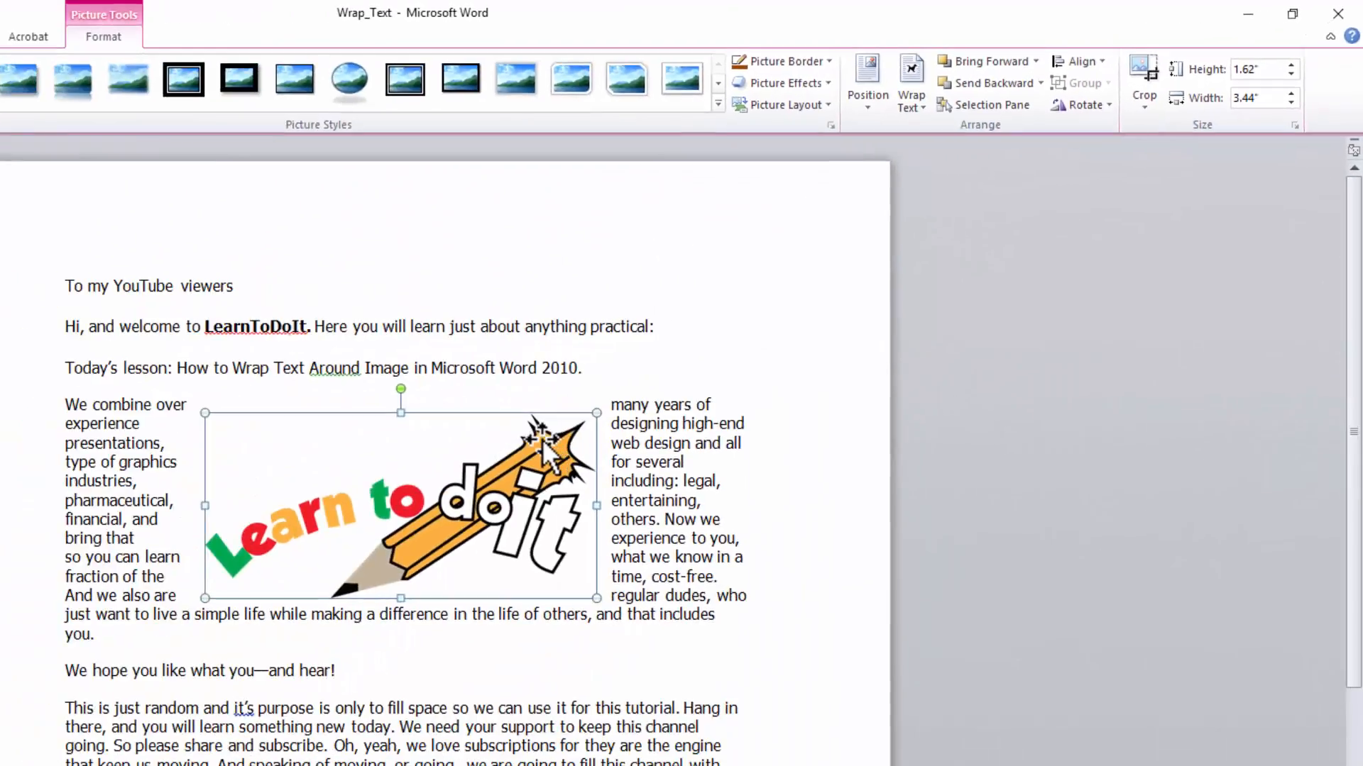
{"action": "left_click_drag", "start_coordinate": [525, 463], "coordinate": [396, 325]}
{"action": "left_click_drag", "start_coordinate": [405, 383], "coordinate": [416, 424]}
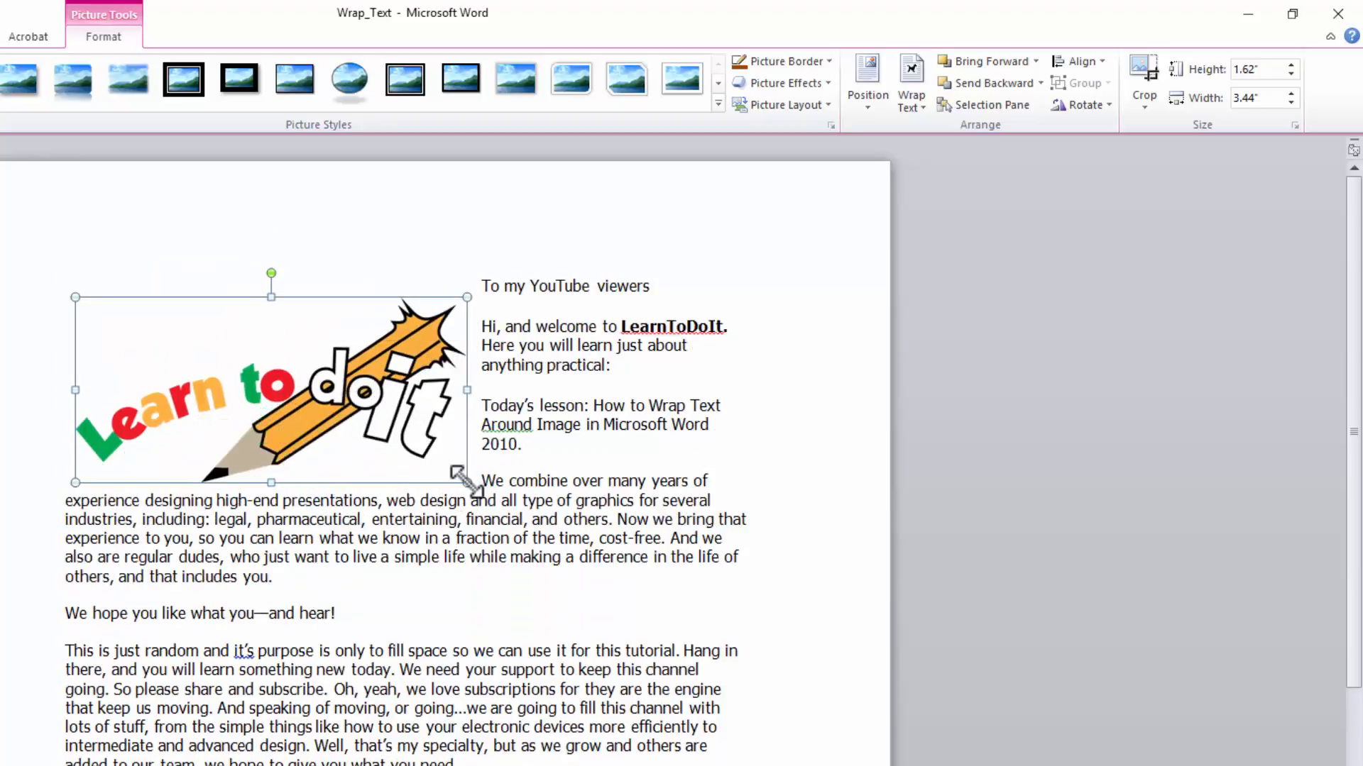
Enlarge the square-wrapped logo to about 2.35" by 4.97", keeping it at the left margin
{"action": "left_click_drag", "start_coordinate": [467, 482], "coordinate": [570, 566]}
{"action": "left_click", "coordinate": [864, 515]}
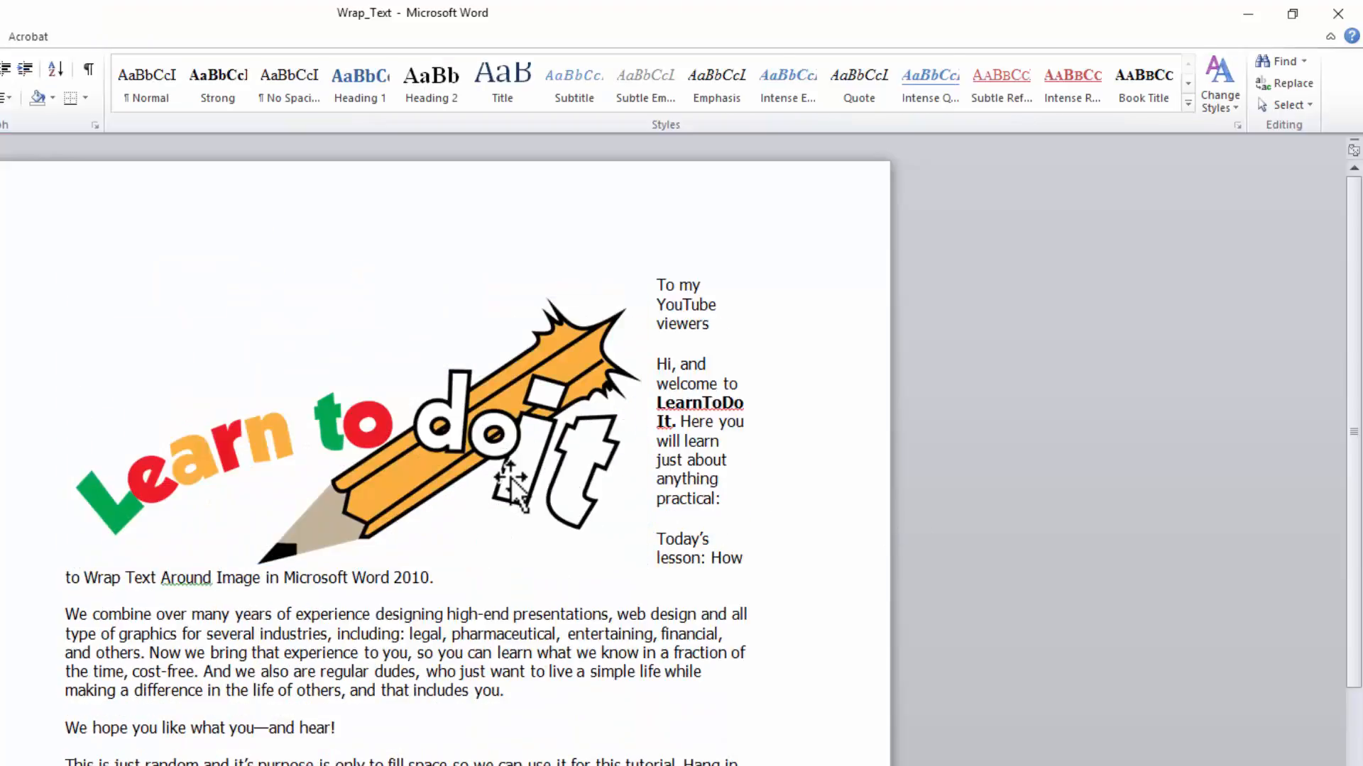
{"action": "left_click", "coordinate": [510, 477]}
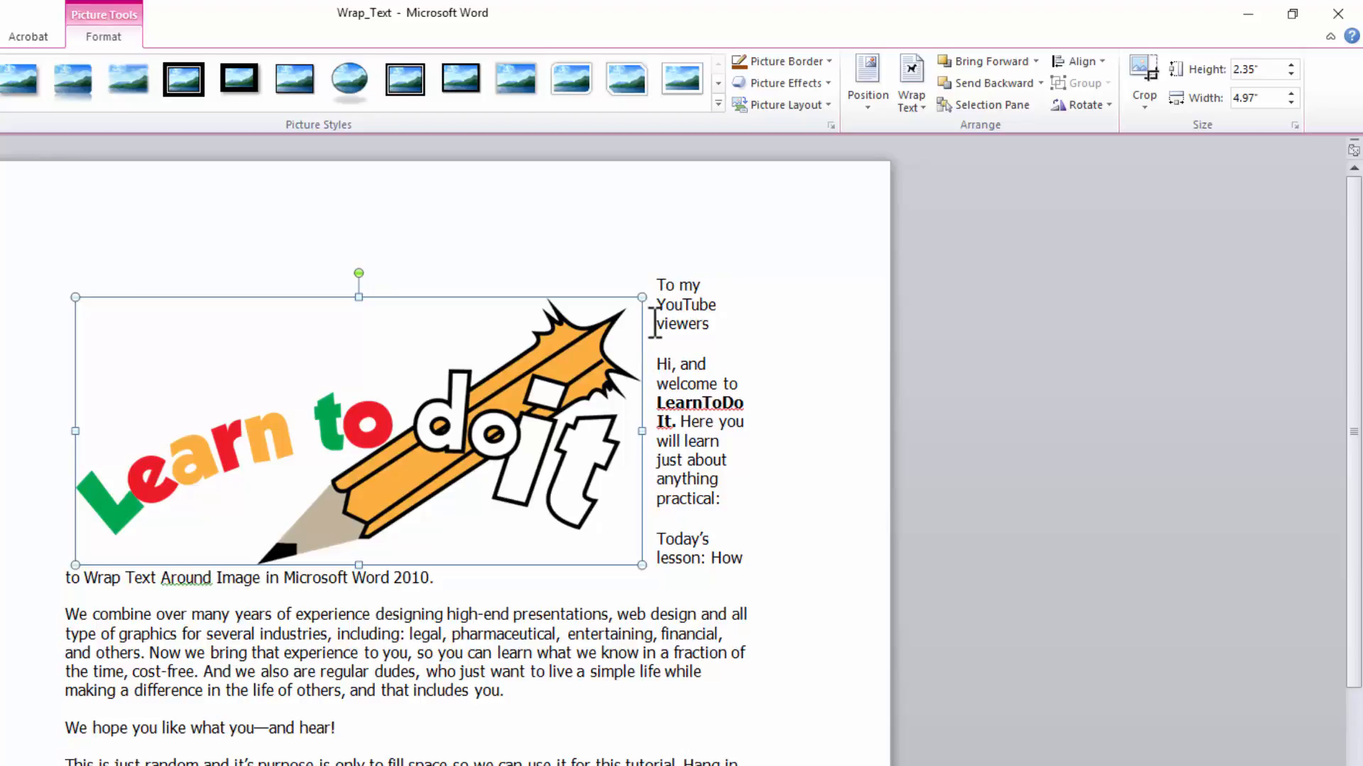
Enlarge the logo proportionally to about 3.18" by 6.73", try squeezing its width to about 2.43", and undo the squeeze
{"action": "key", "text": "shift"}
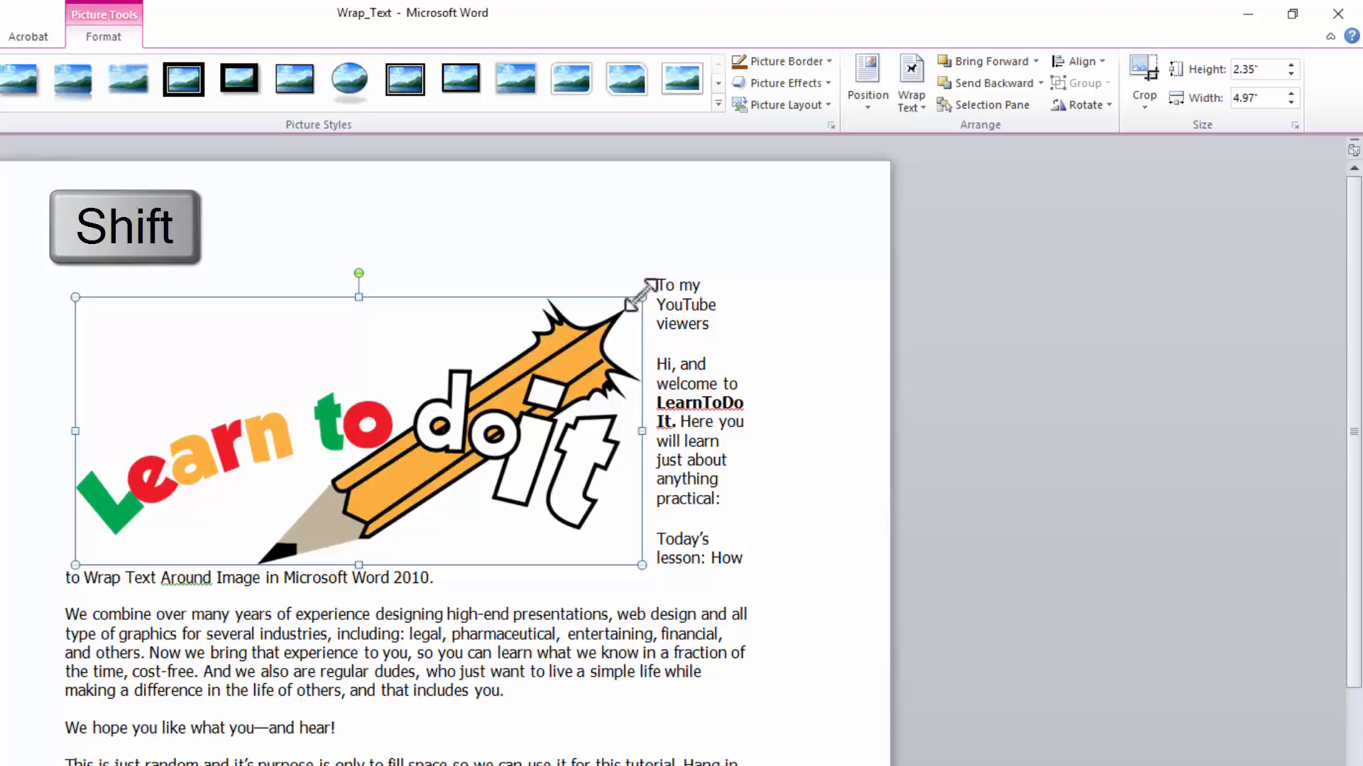
{"action": "left_click_drag", "start_coordinate": [639, 293], "coordinate": [725, 323]}
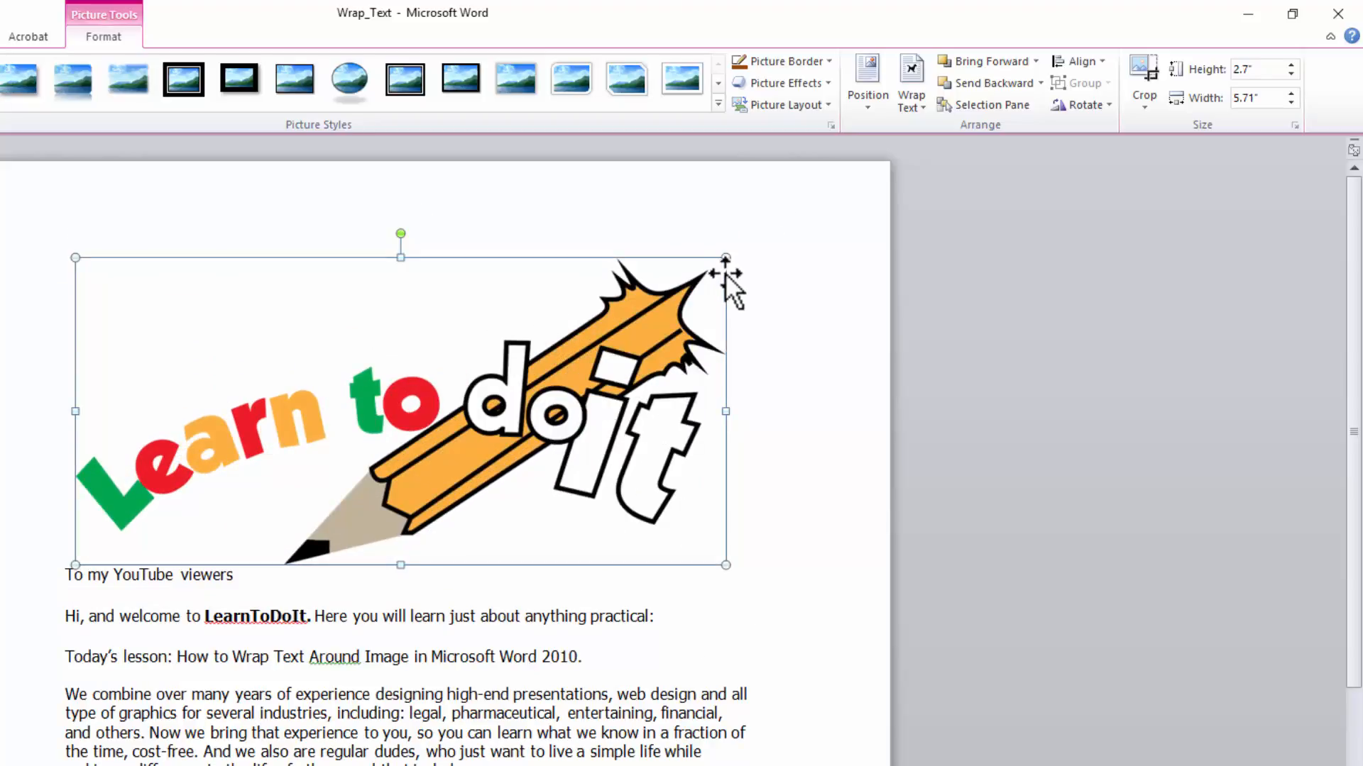
{"action": "left_click_drag", "start_coordinate": [723, 259], "coordinate": [355, 383]}
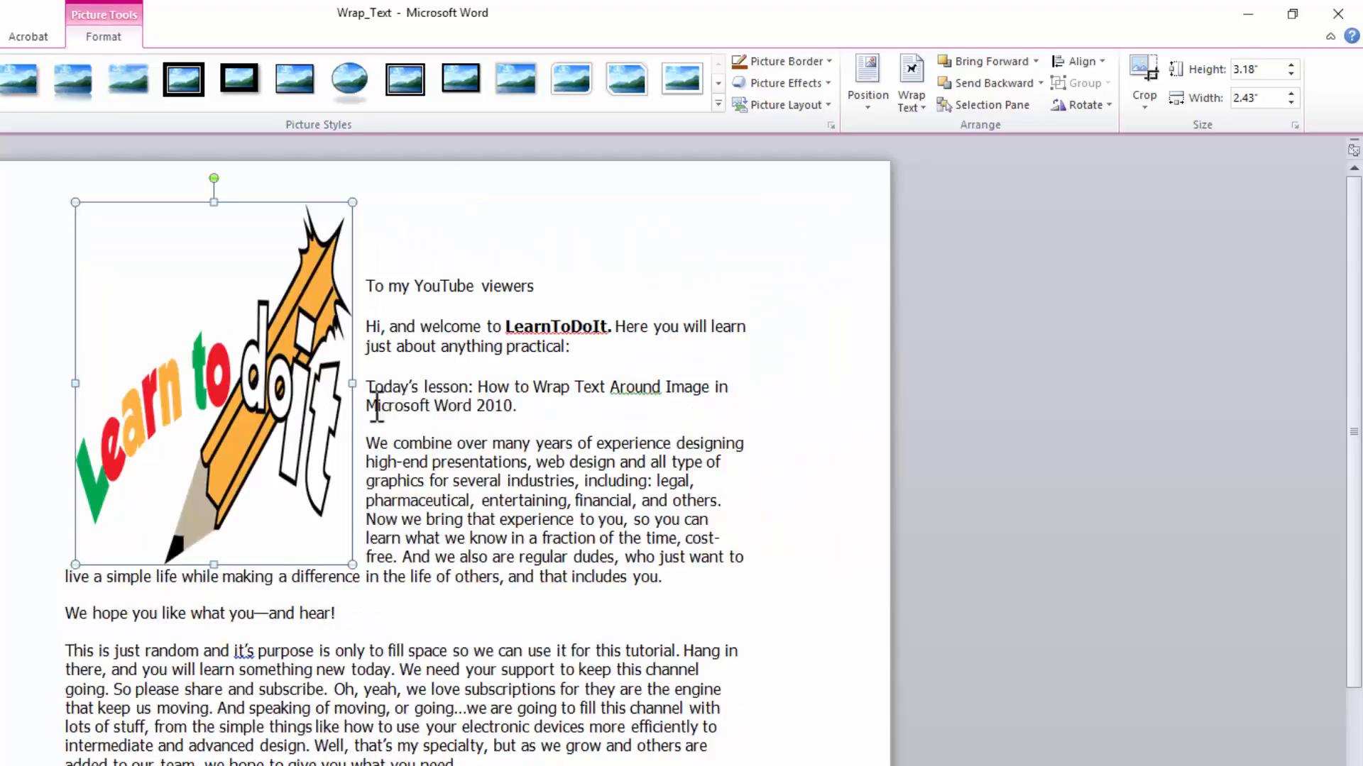
{"action": "key", "text": "ctrl+z"}
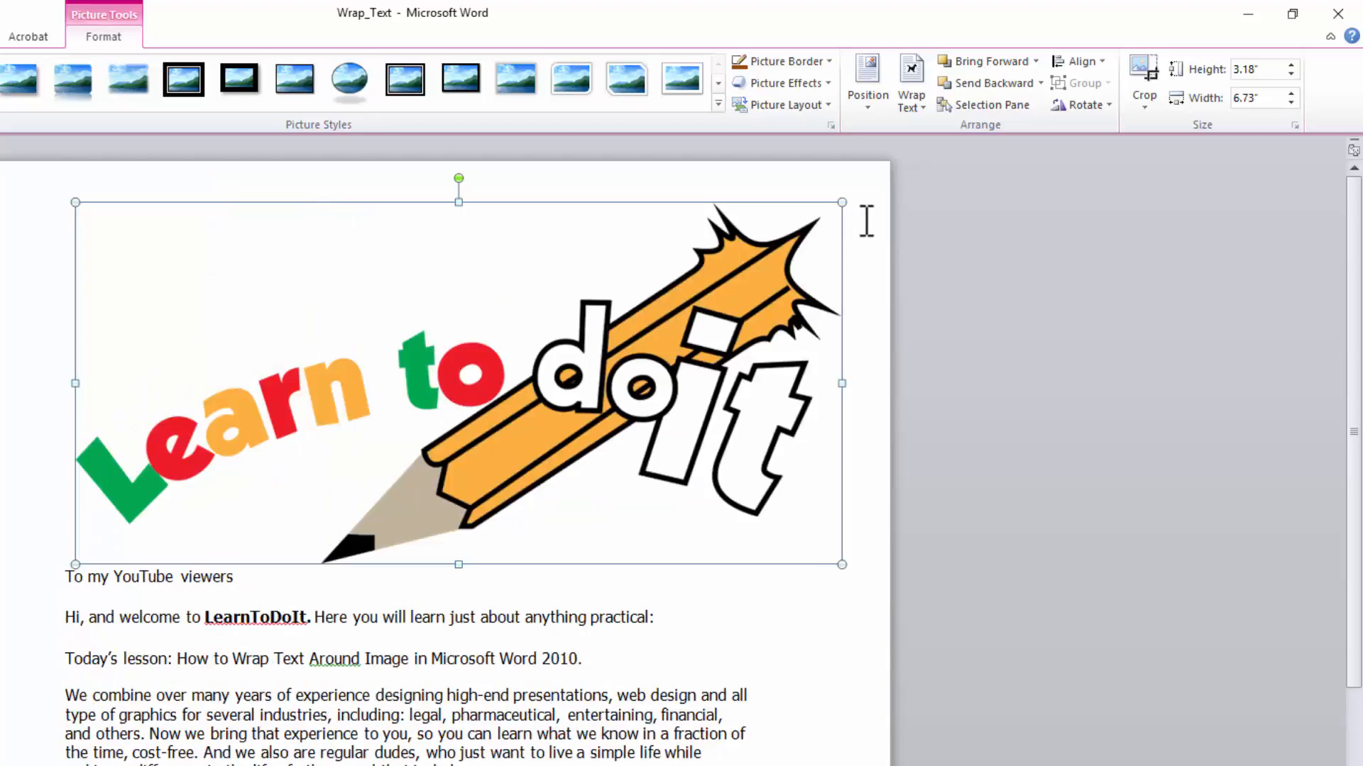
Shrink the logo proportionally to about 1.19" by 2.51" and place it at the left margin below "To my YouTube viewers"
{"action": "left_click_drag", "start_coordinate": [823, 216], "coordinate": [347, 430]}
{"action": "left_click_drag", "start_coordinate": [307, 499], "coordinate": [281, 394]}
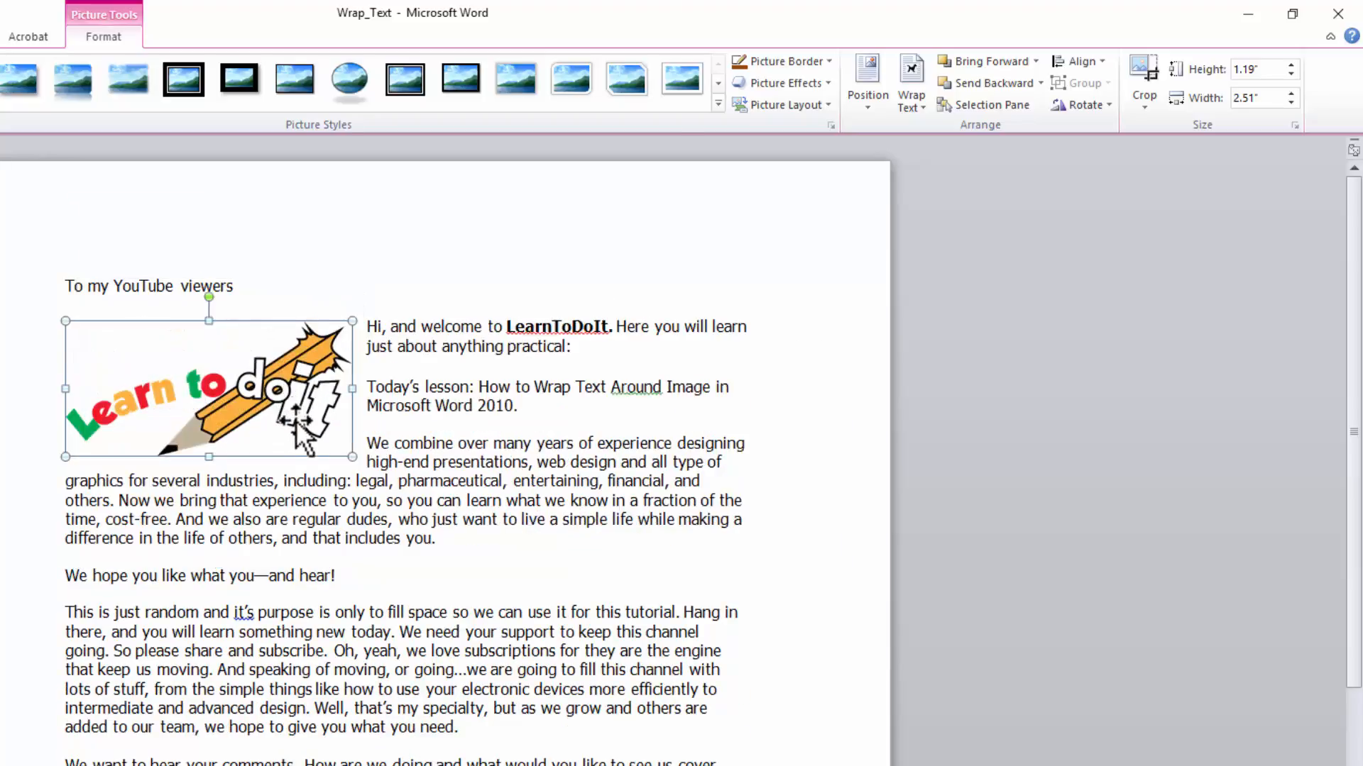
{"action": "left_click", "coordinate": [837, 438]}
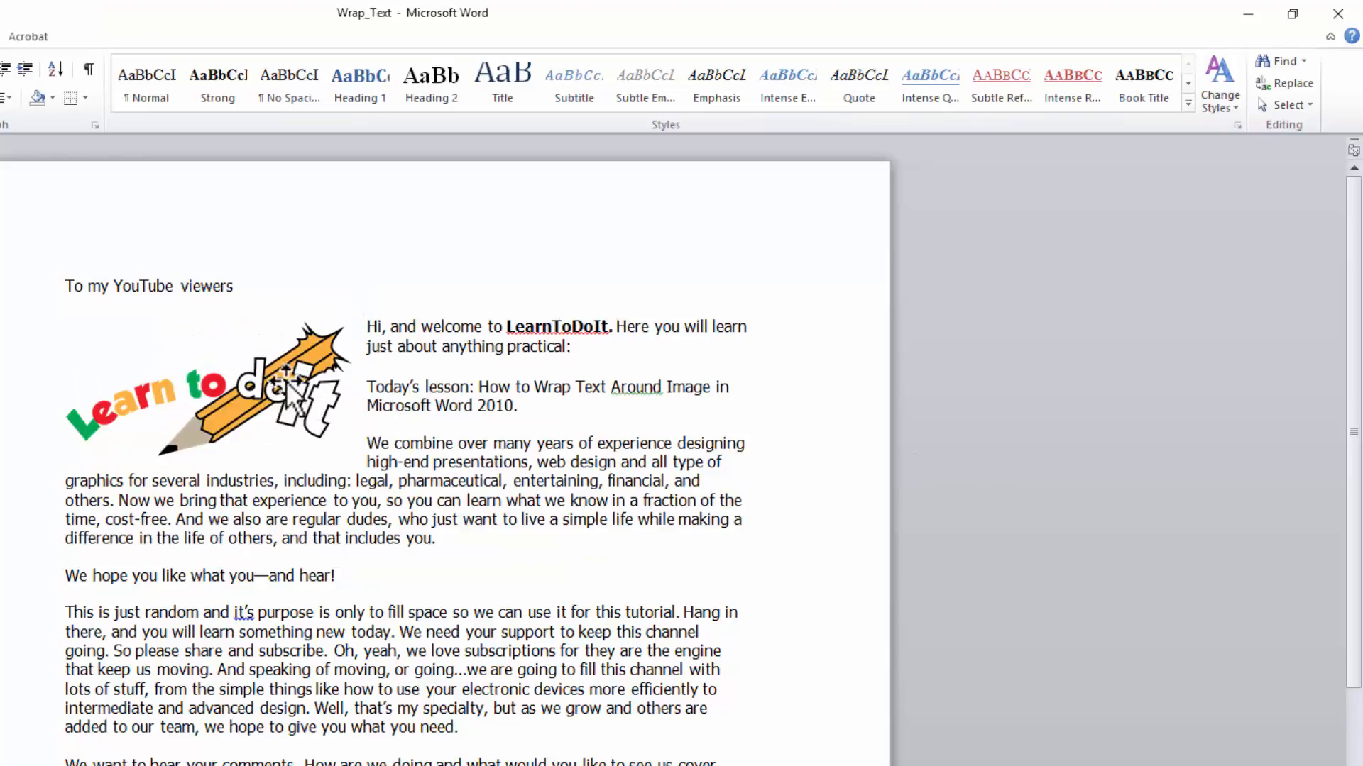
Set the logo's text wrapping to In Front of Text and move it over the "We combine over many years" paragraph
{"action": "left_click", "coordinate": [273, 401]}
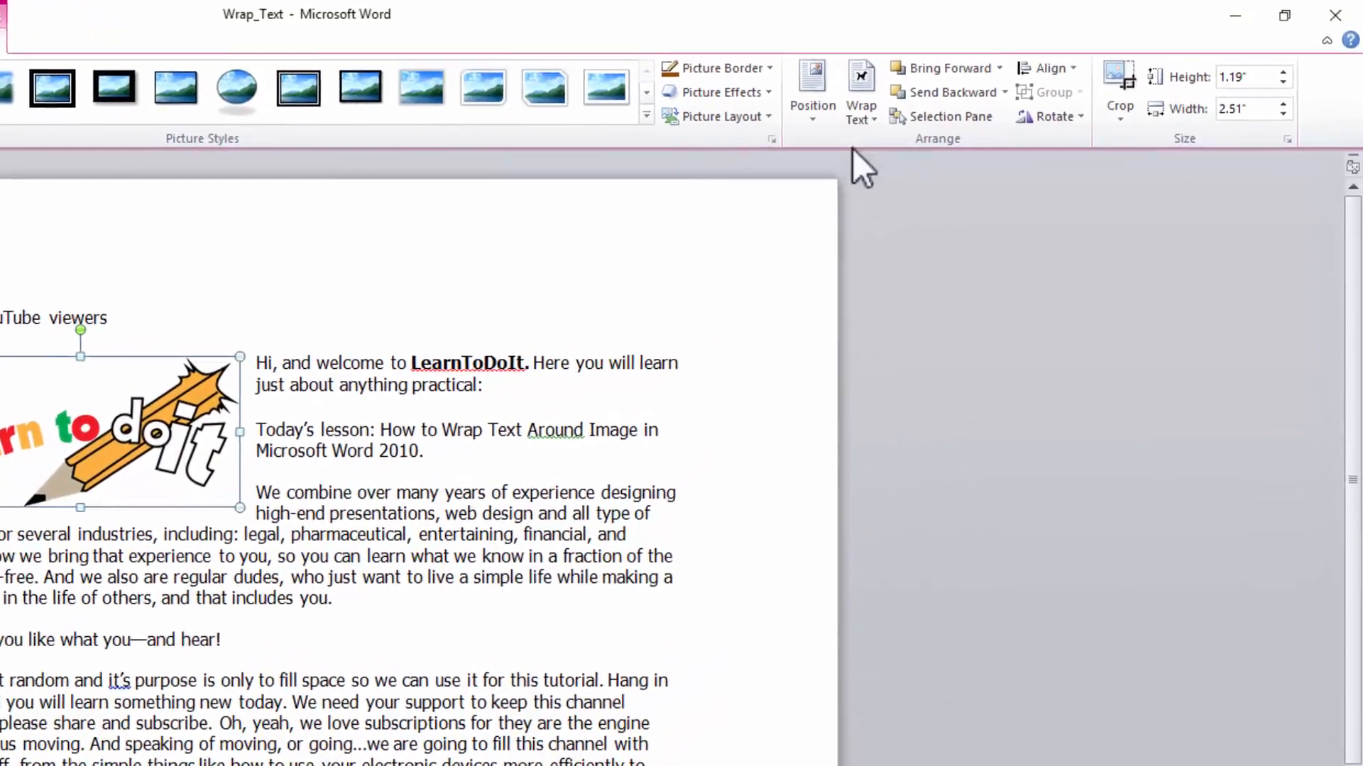
{"action": "left_click", "coordinate": [803, 119]}
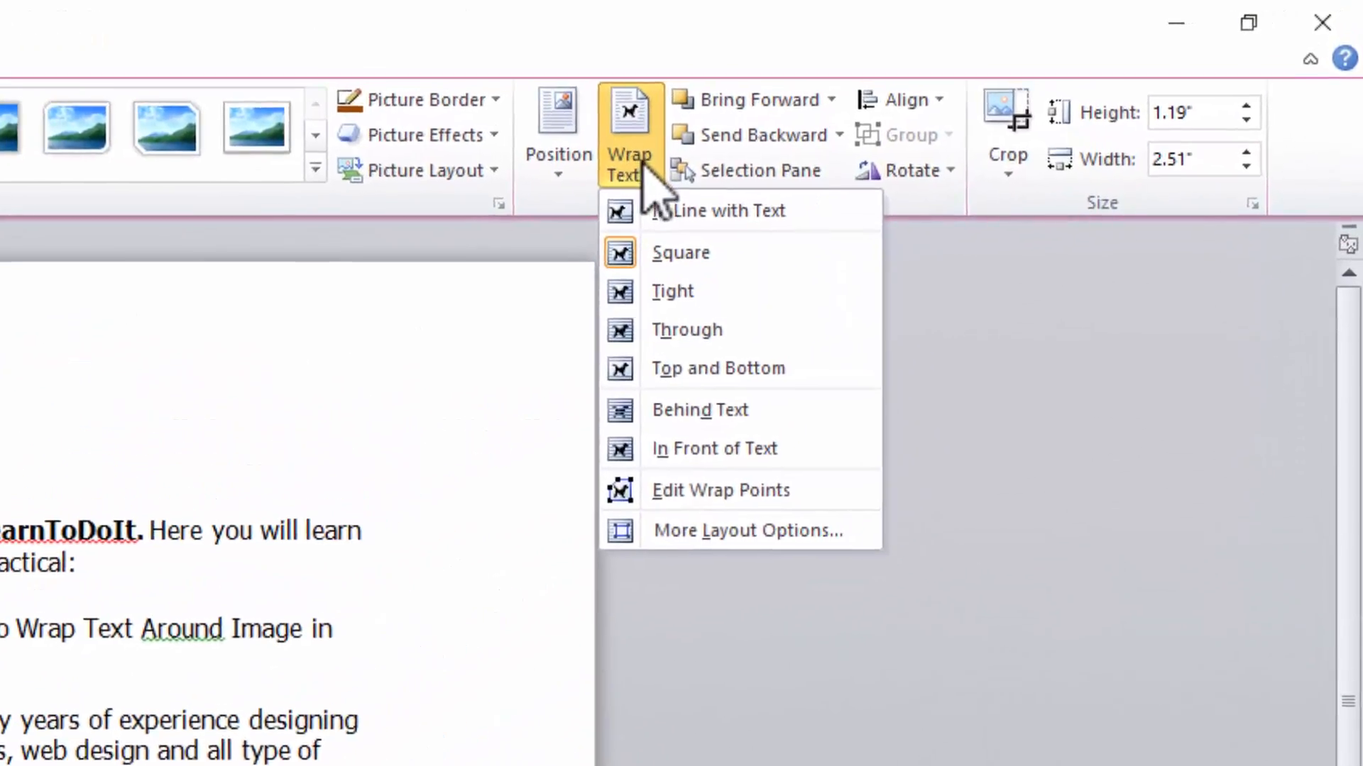
{"action": "left_click", "coordinate": [697, 497]}
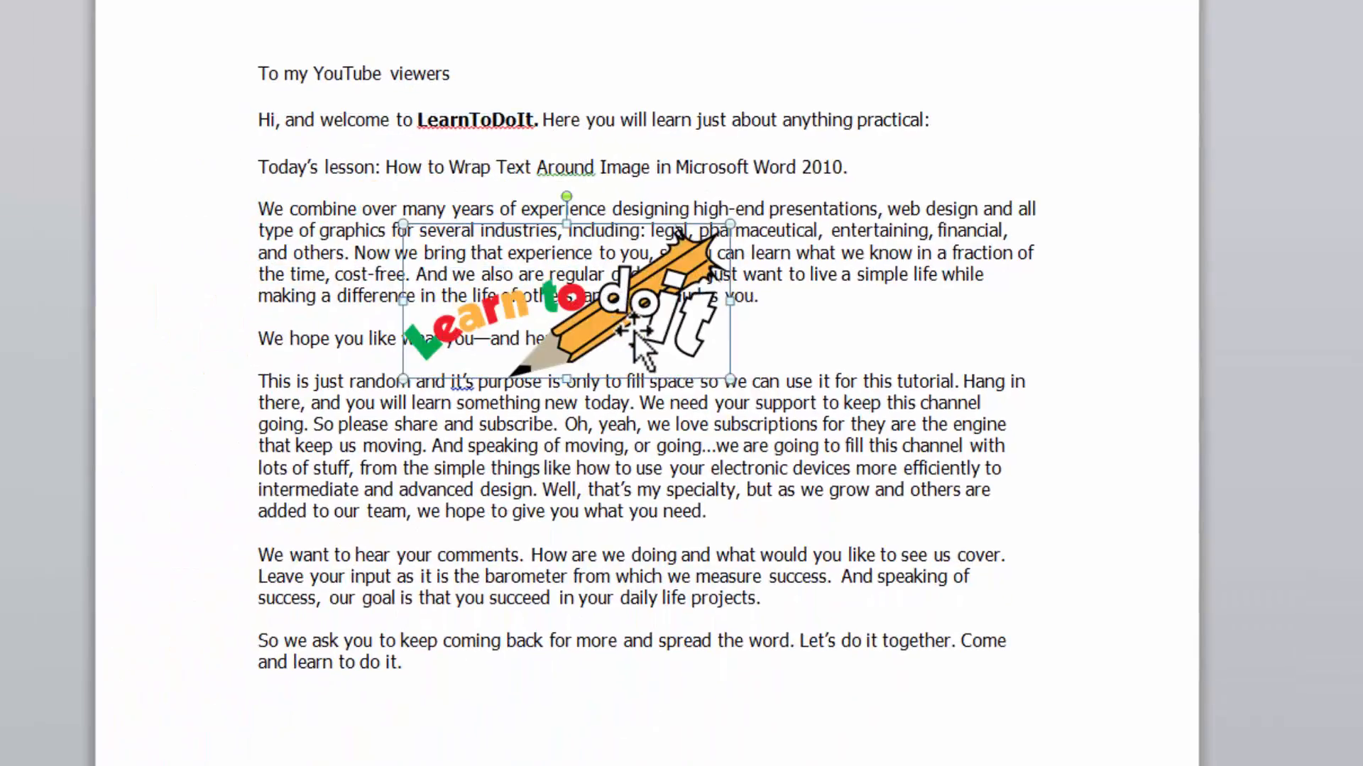
{"action": "left_click_drag", "start_coordinate": [632, 332], "coordinate": [667, 255]}
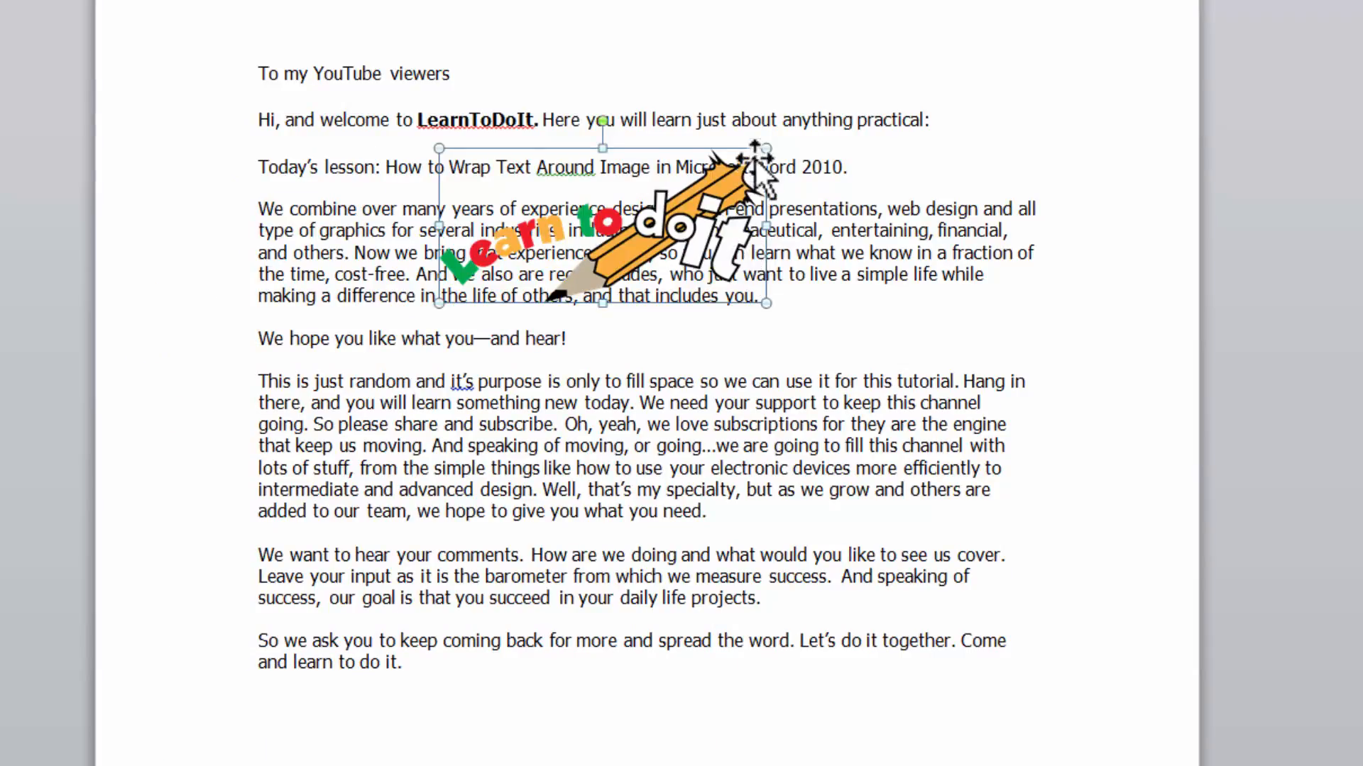
Enlarge the logo to about 1.95" by 4.12", try moving it lower over the text, and undo that move
{"action": "left_click_drag", "start_coordinate": [766, 149], "coordinate": [979, 47]}
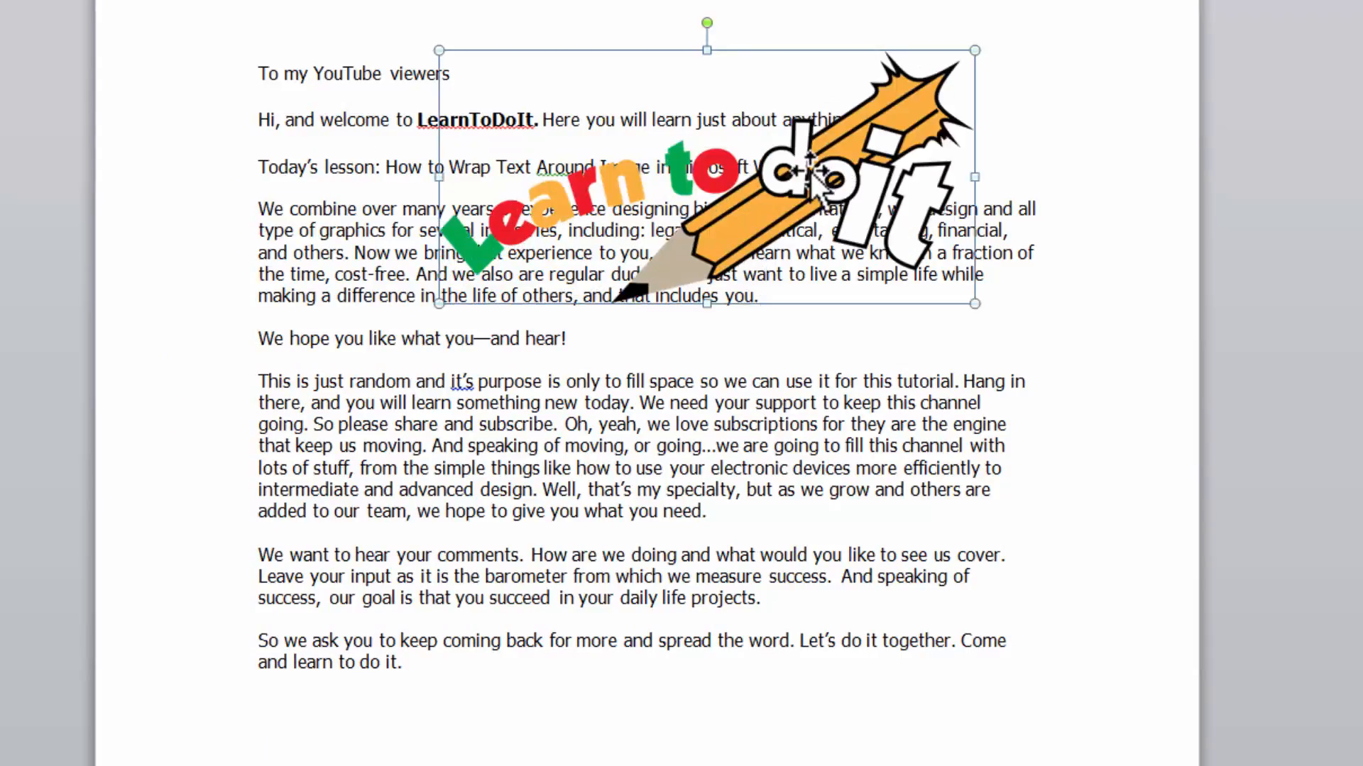
{"action": "left_click_drag", "start_coordinate": [865, 160], "coordinate": [751, 280]}
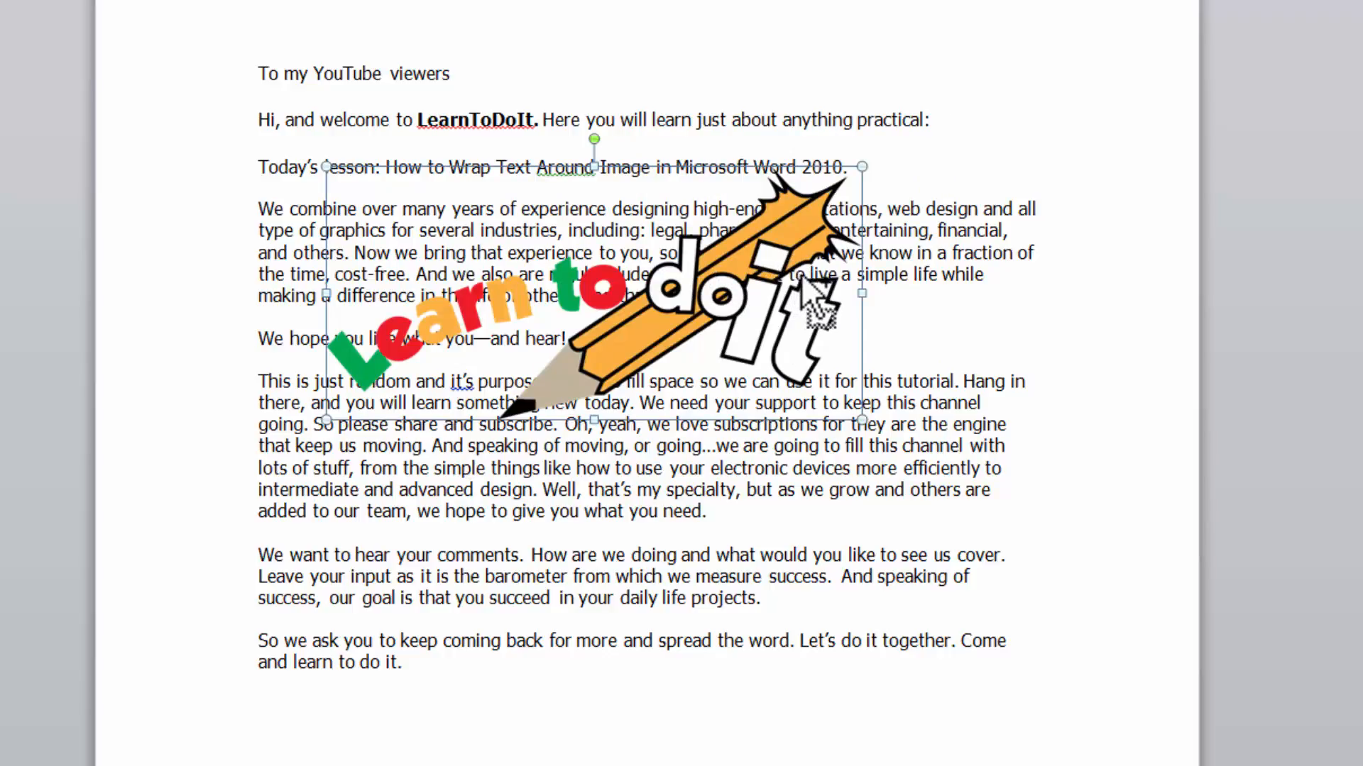
{"action": "key", "text": "ctrl+z"}
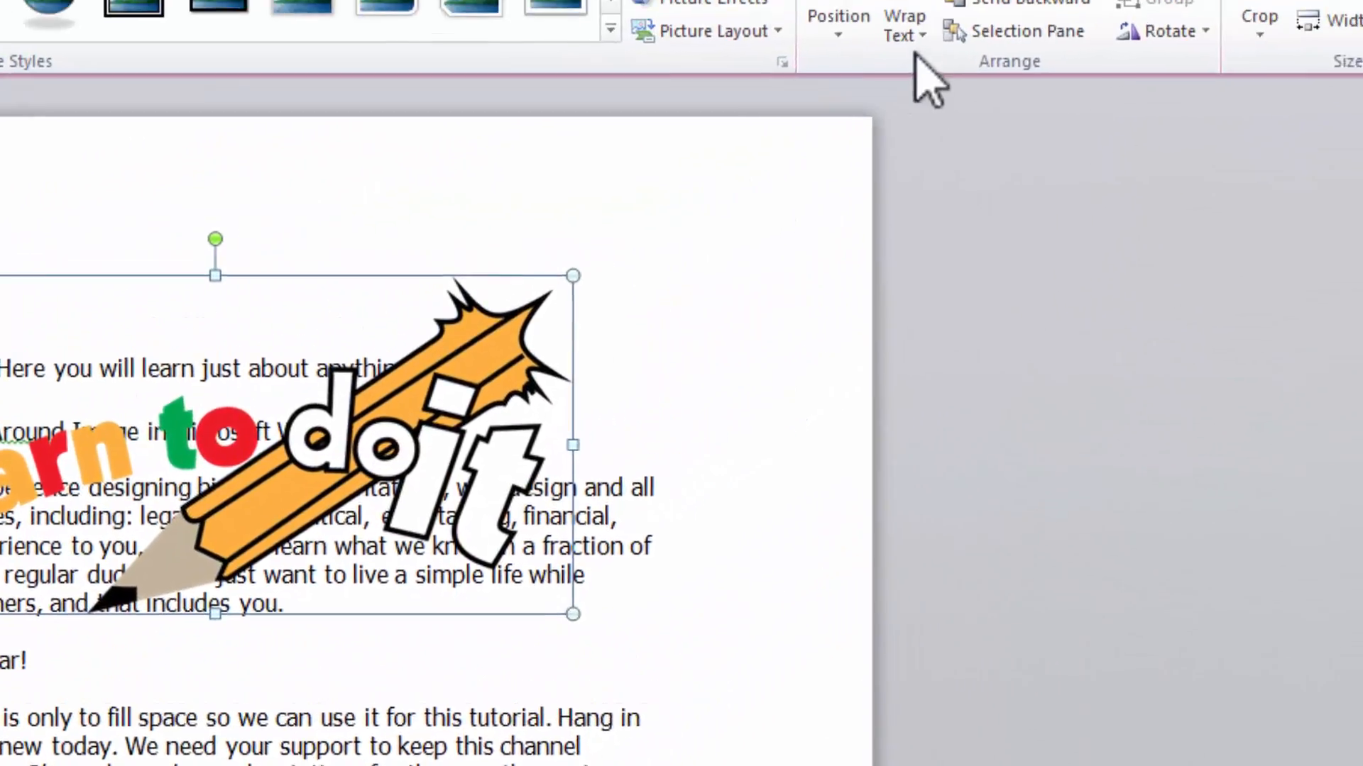
Set the logo's text wrapping to Behind Text and deselect the picture
{"action": "left_click", "coordinate": [903, 28]}
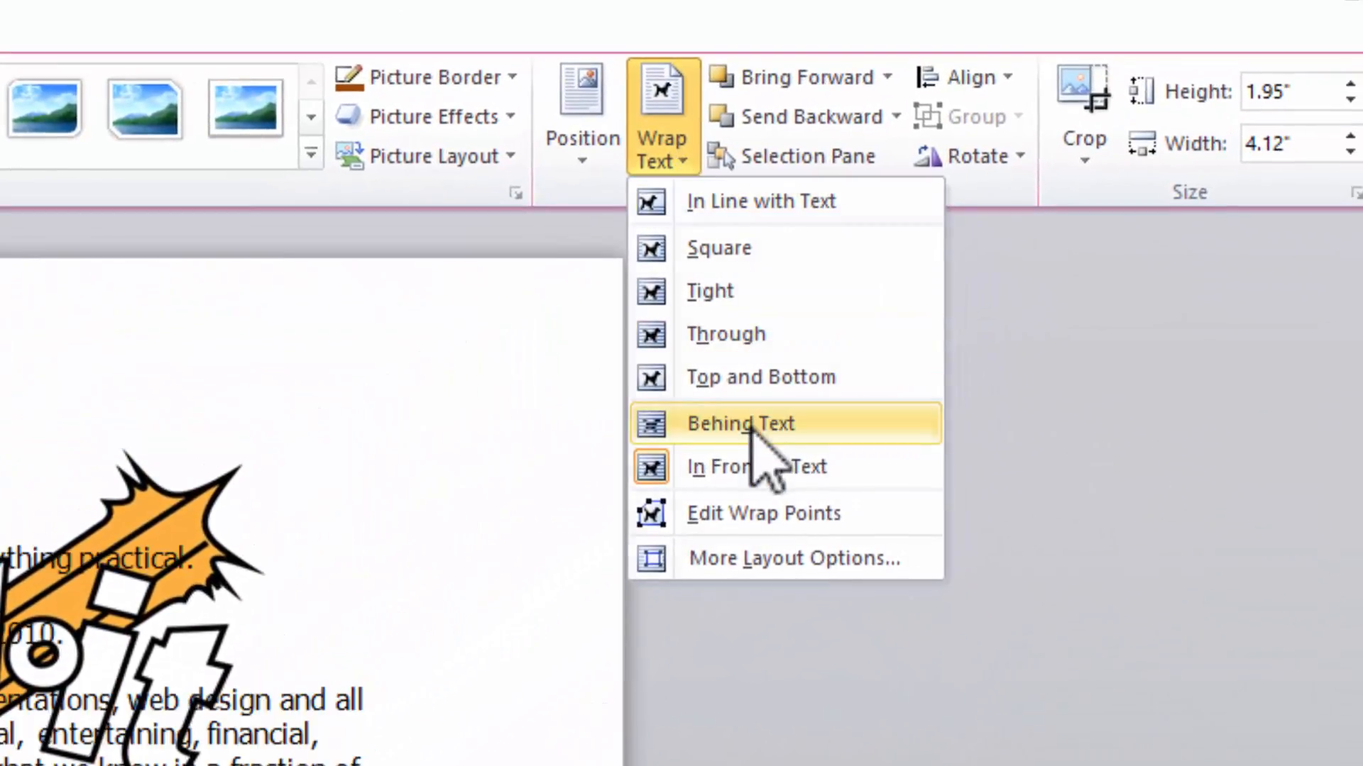
{"action": "left_click", "coordinate": [753, 427]}
{"action": "left_click_drag", "start_coordinate": [241, 529], "coordinate": [429, 548]}
{"action": "left_click", "coordinate": [587, 355]}
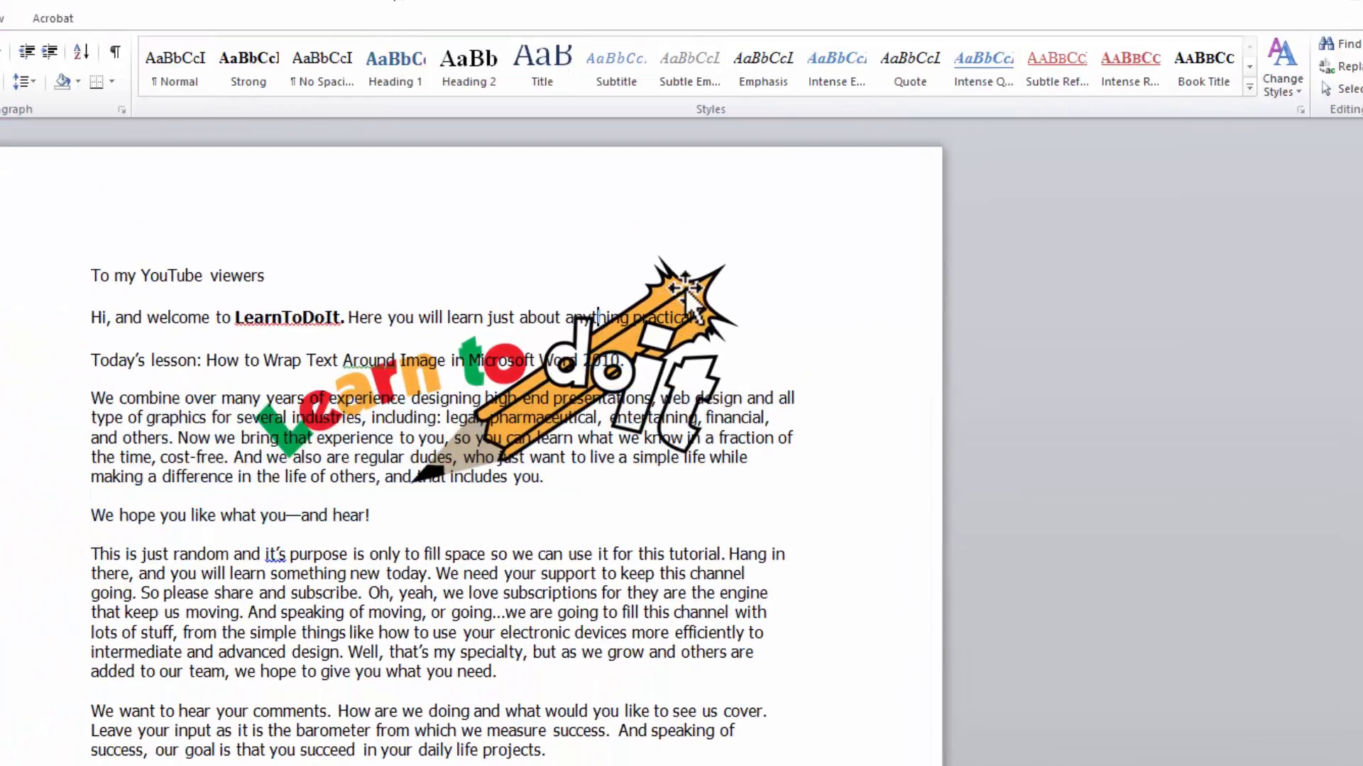
Move the logo to the left margin behind the opening paragraphs and place the cursor in the text that overlaps it
{"action": "left_click", "coordinate": [687, 297]}
{"action": "left_click_drag", "start_coordinate": [701, 269], "coordinate": [567, 378]}
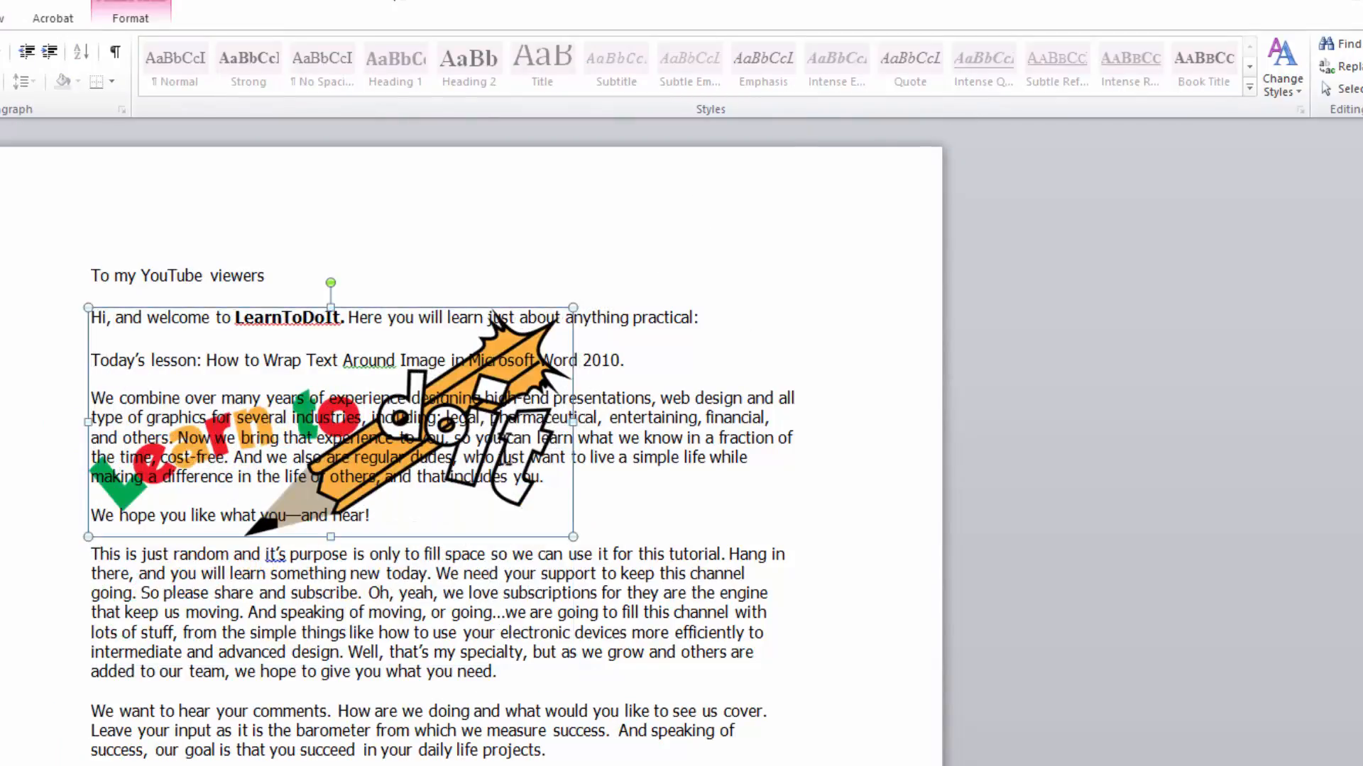
{"action": "left_click", "coordinate": [574, 381]}
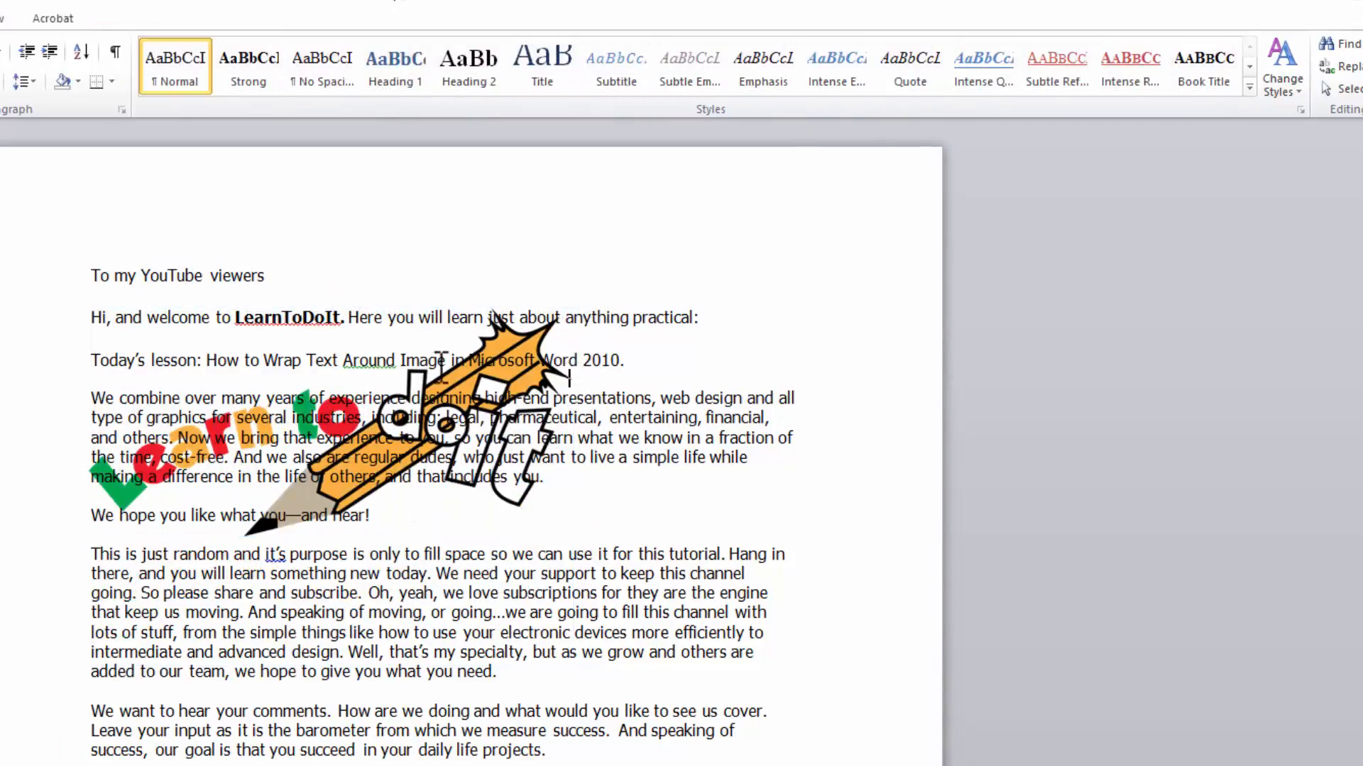
{"action": "left_click", "coordinate": [520, 314]}
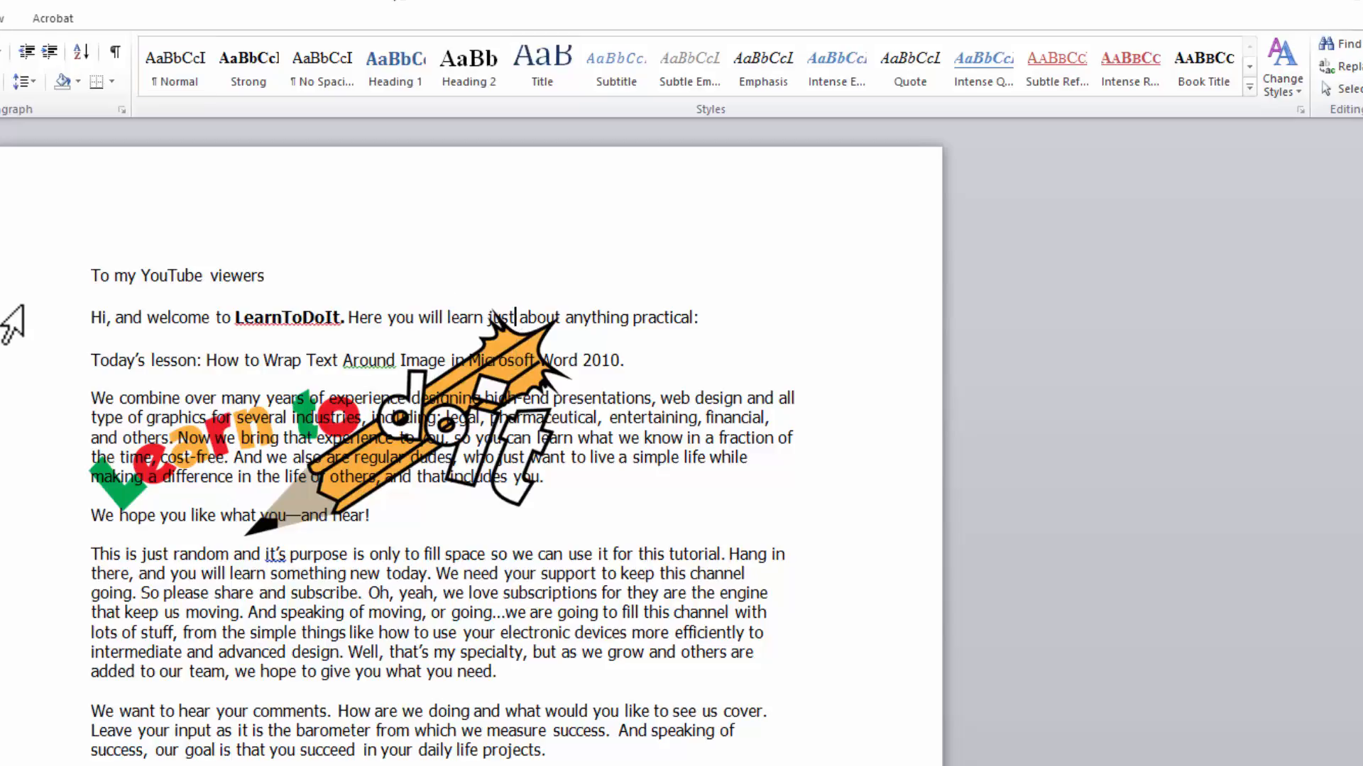
{"action": "key", "text": "Down"}
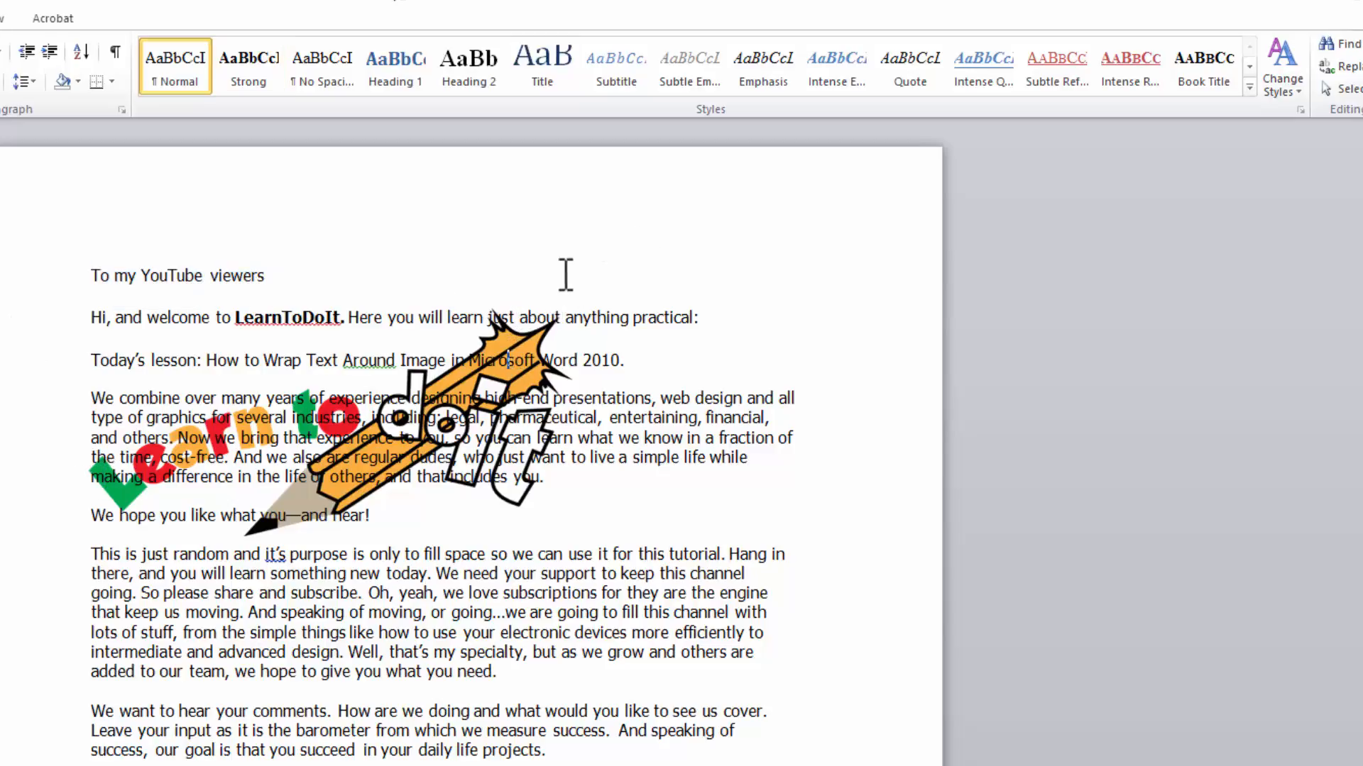
Select the logo lying behind the text and move it up and right over the opening lines
{"action": "left_click", "coordinate": [552, 384]}
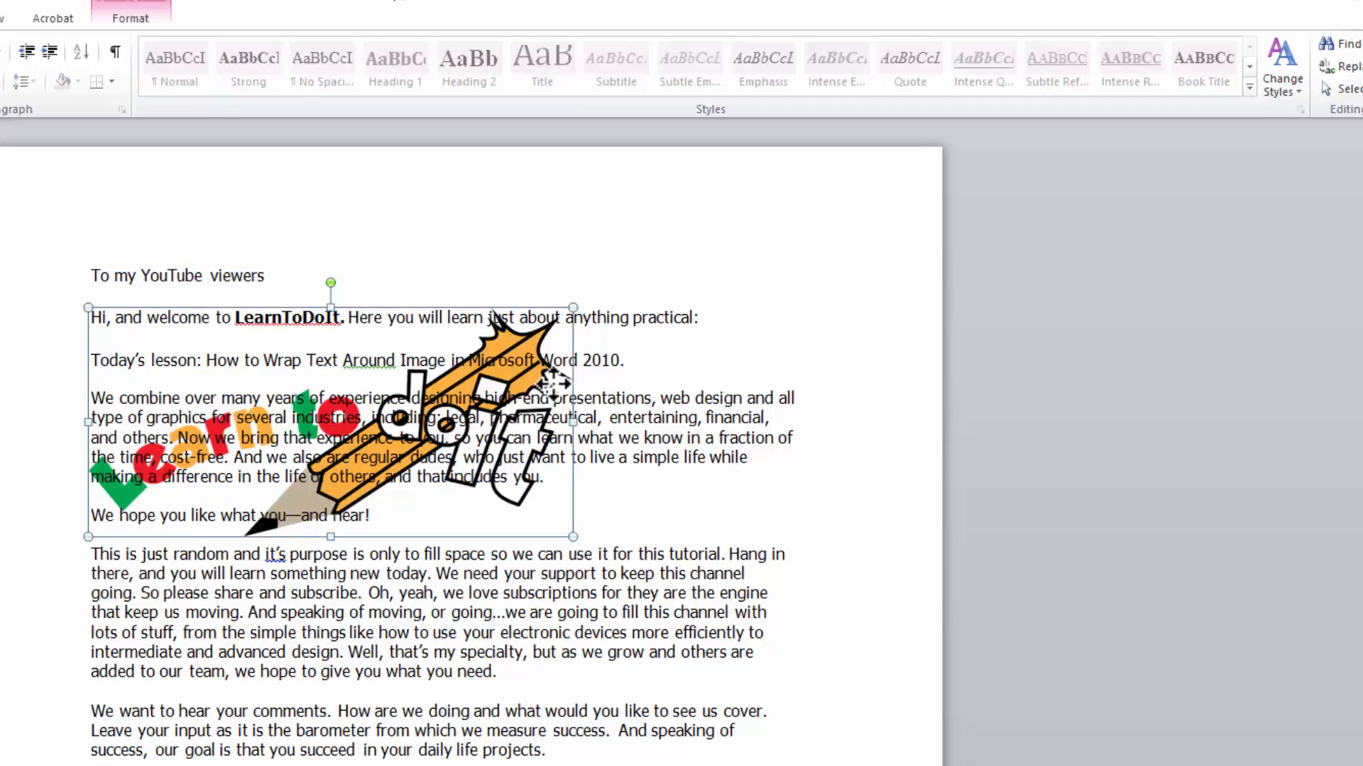
{"action": "left_click", "coordinate": [552, 381]}
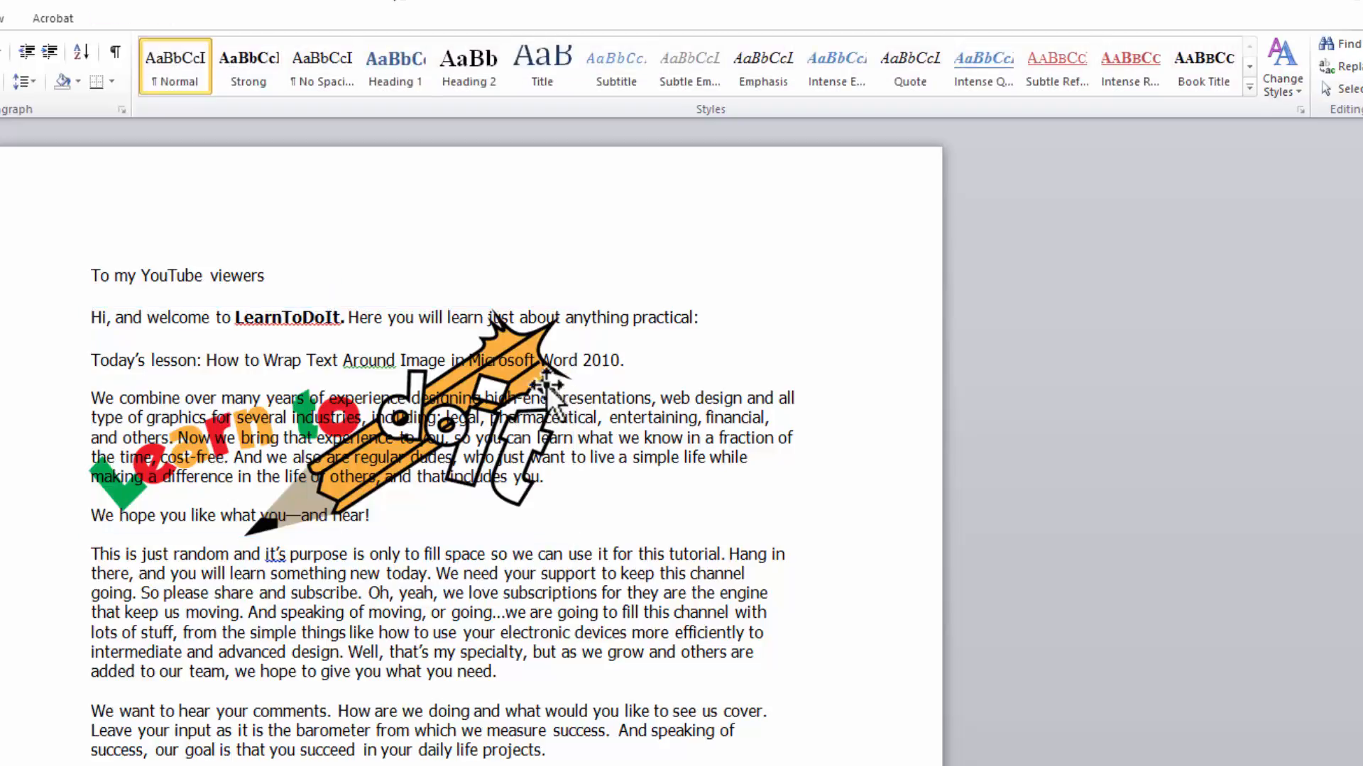
{"action": "left_click", "coordinate": [547, 387]}
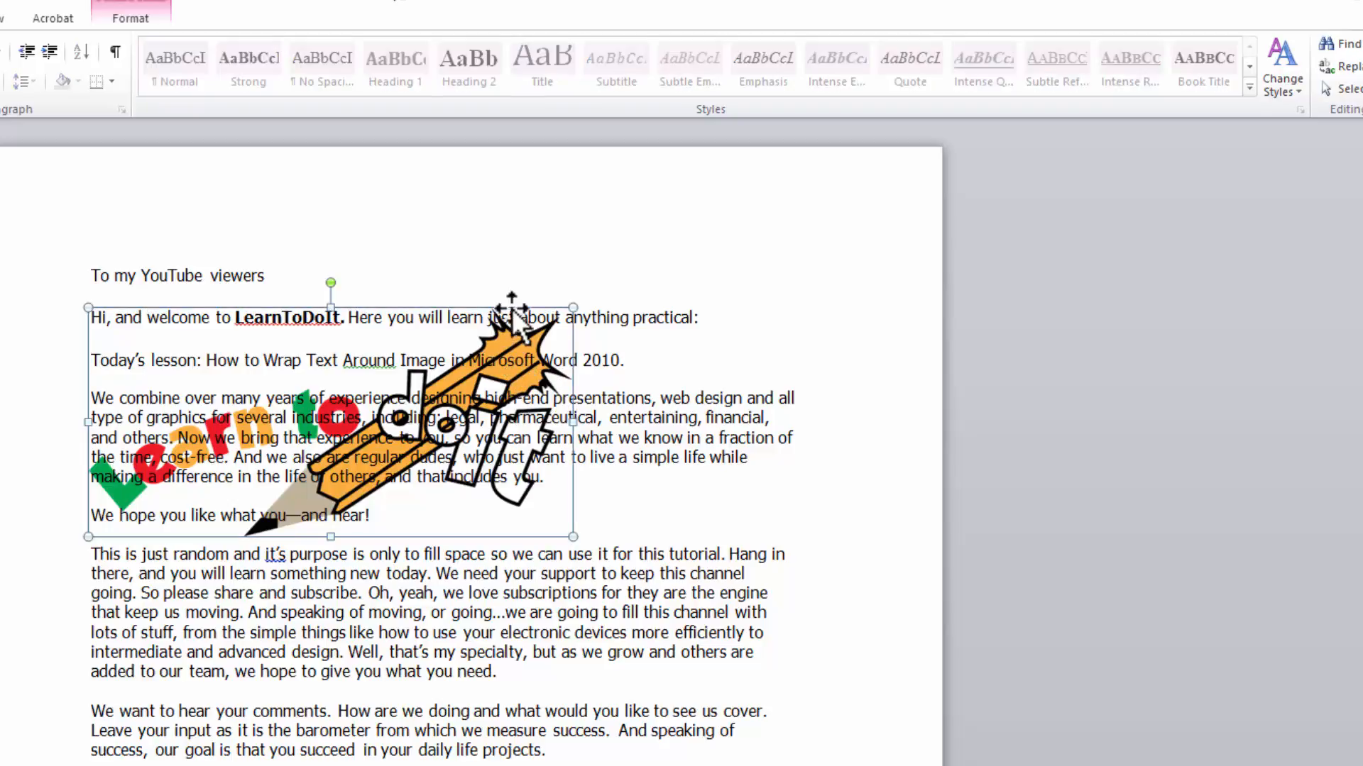
{"action": "left_click_drag", "start_coordinate": [517, 304], "coordinate": [602, 219]}
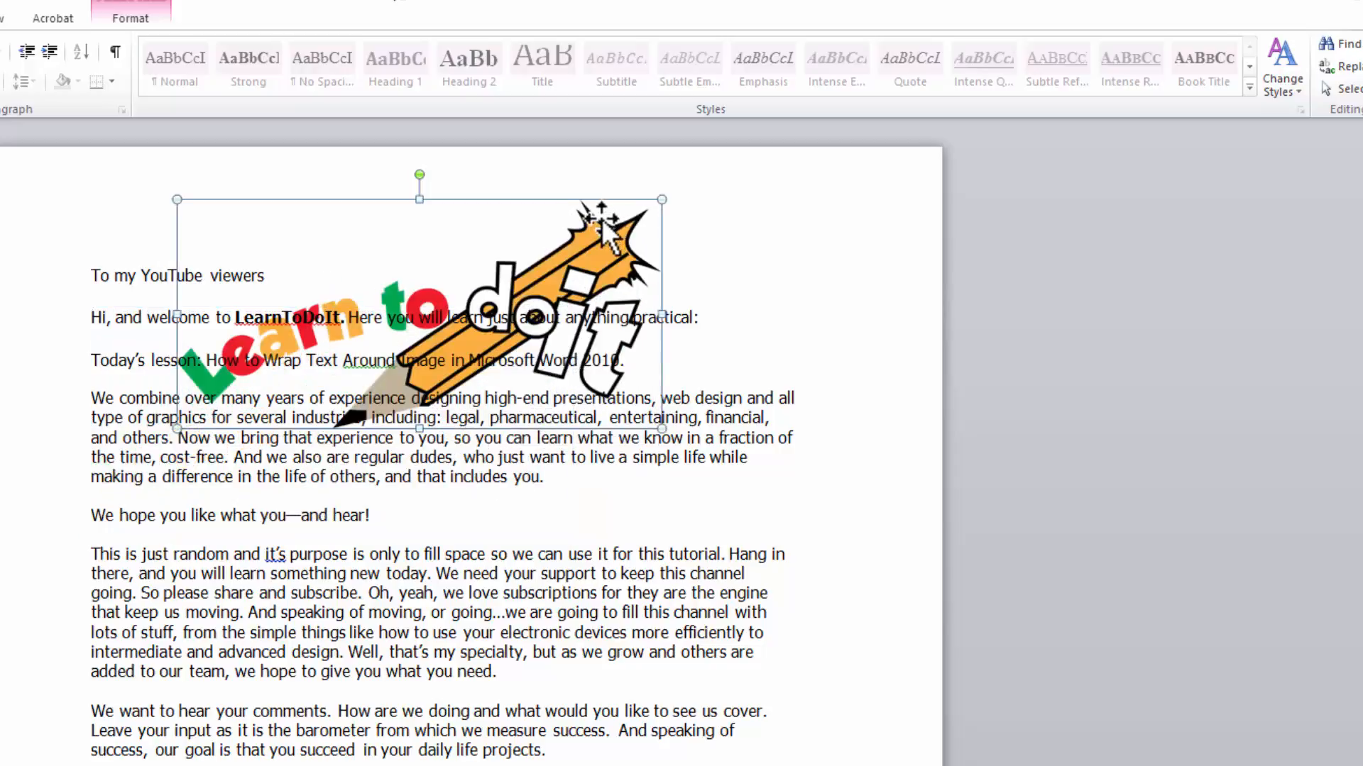
Set the logo's text wrapping to Square and move it to the left margin beside the opening lines
{"action": "double_click", "coordinate": [595, 239]}
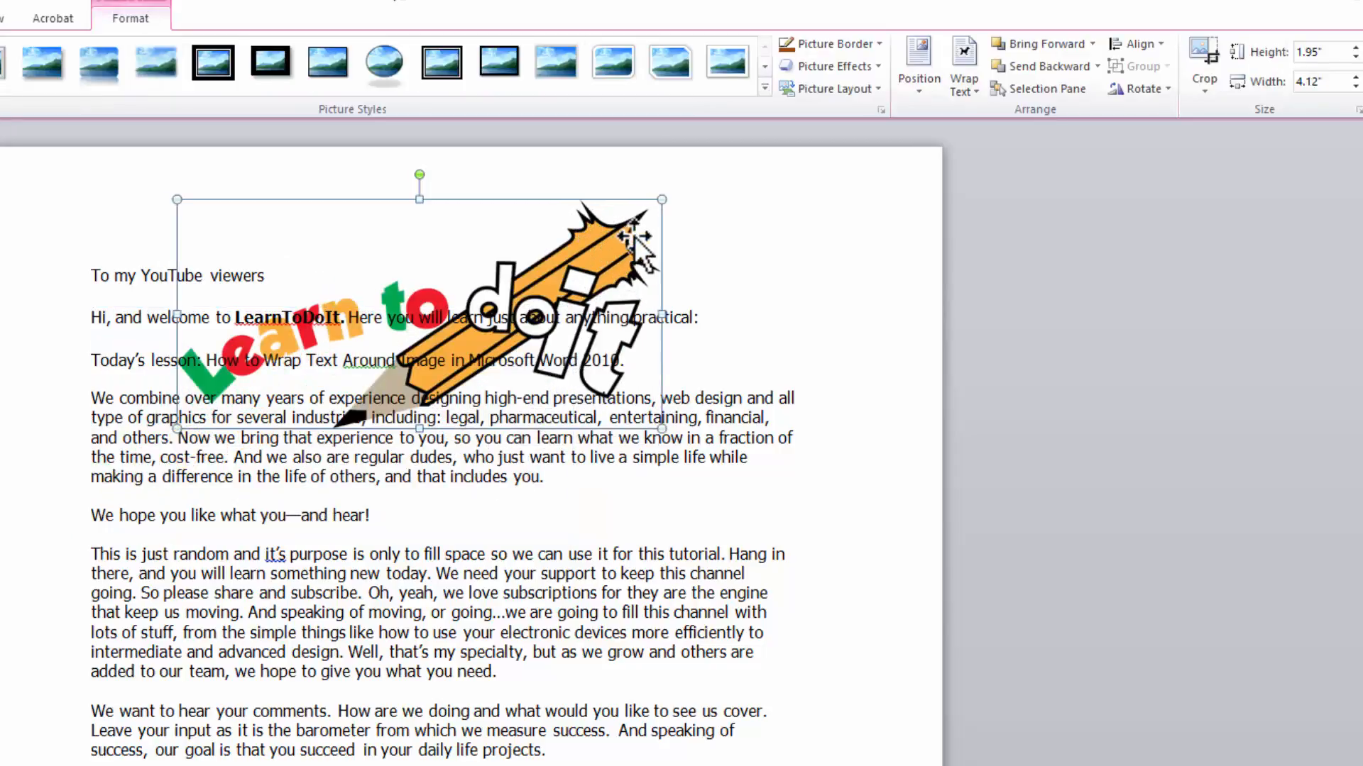
{"action": "left_click", "coordinate": [957, 84]}
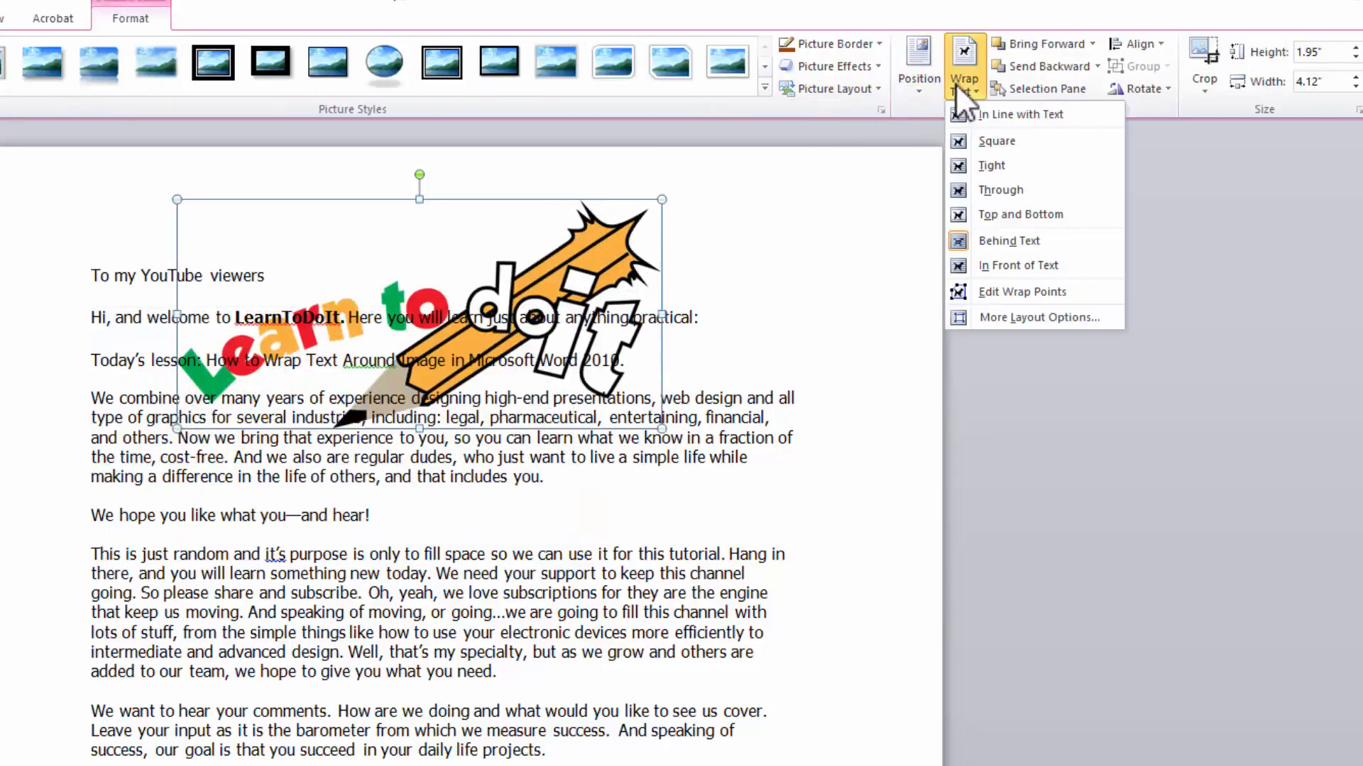
{"action": "left_click", "coordinate": [981, 141]}
{"action": "left_click_drag", "start_coordinate": [417, 313], "coordinate": [345, 390]}
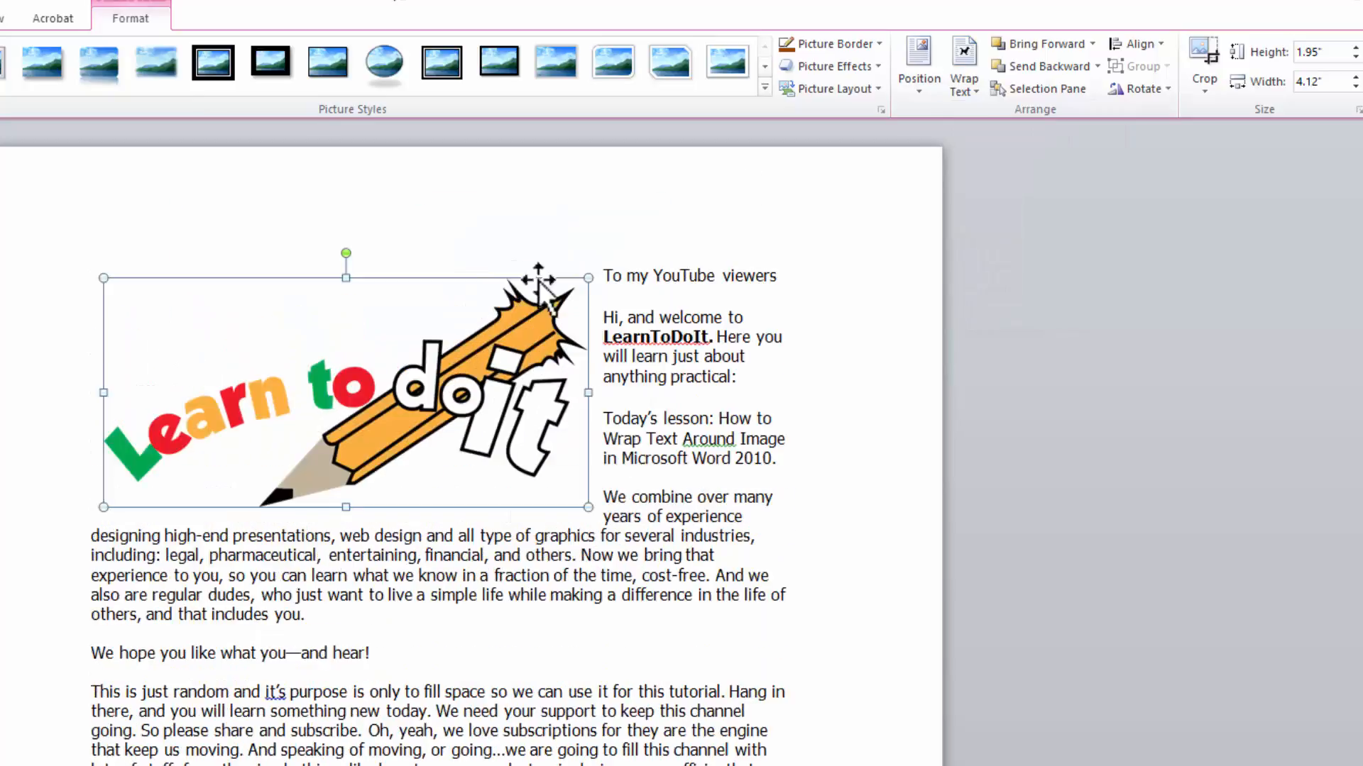
Edit the logo's wrap points, try pulling two points above the word "Learn" outward, and undo both changes
{"action": "left_click", "coordinate": [973, 70]}
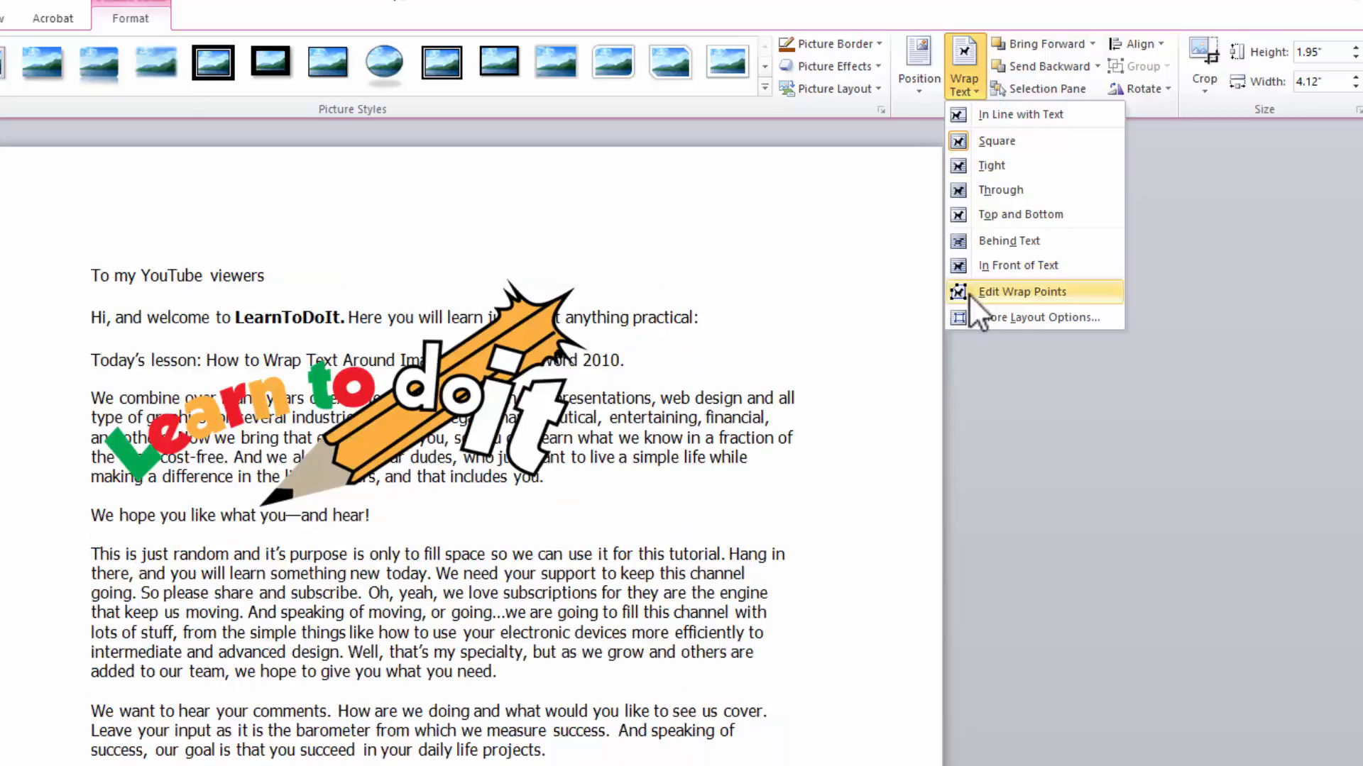
{"action": "left_click", "coordinate": [968, 294]}
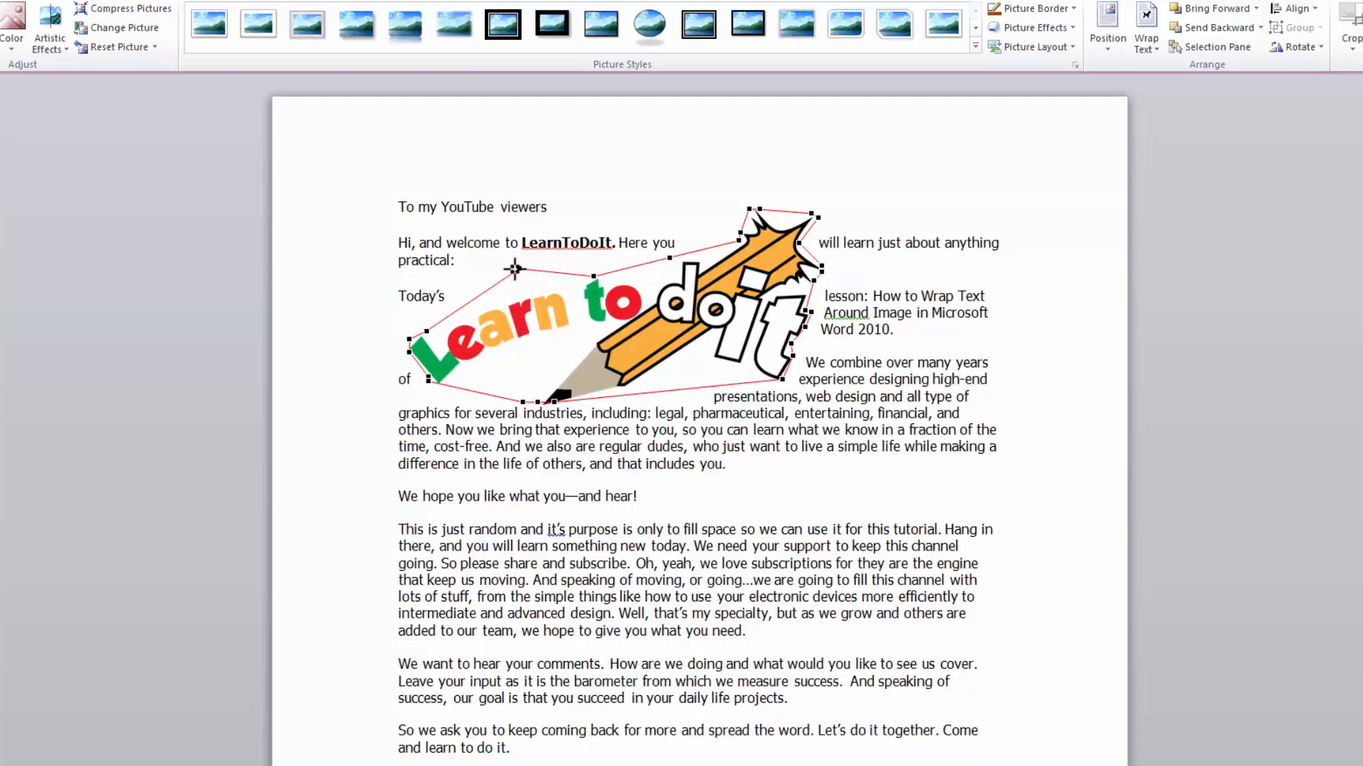
{"action": "left_click_drag", "start_coordinate": [519, 264], "coordinate": [451, 253]}
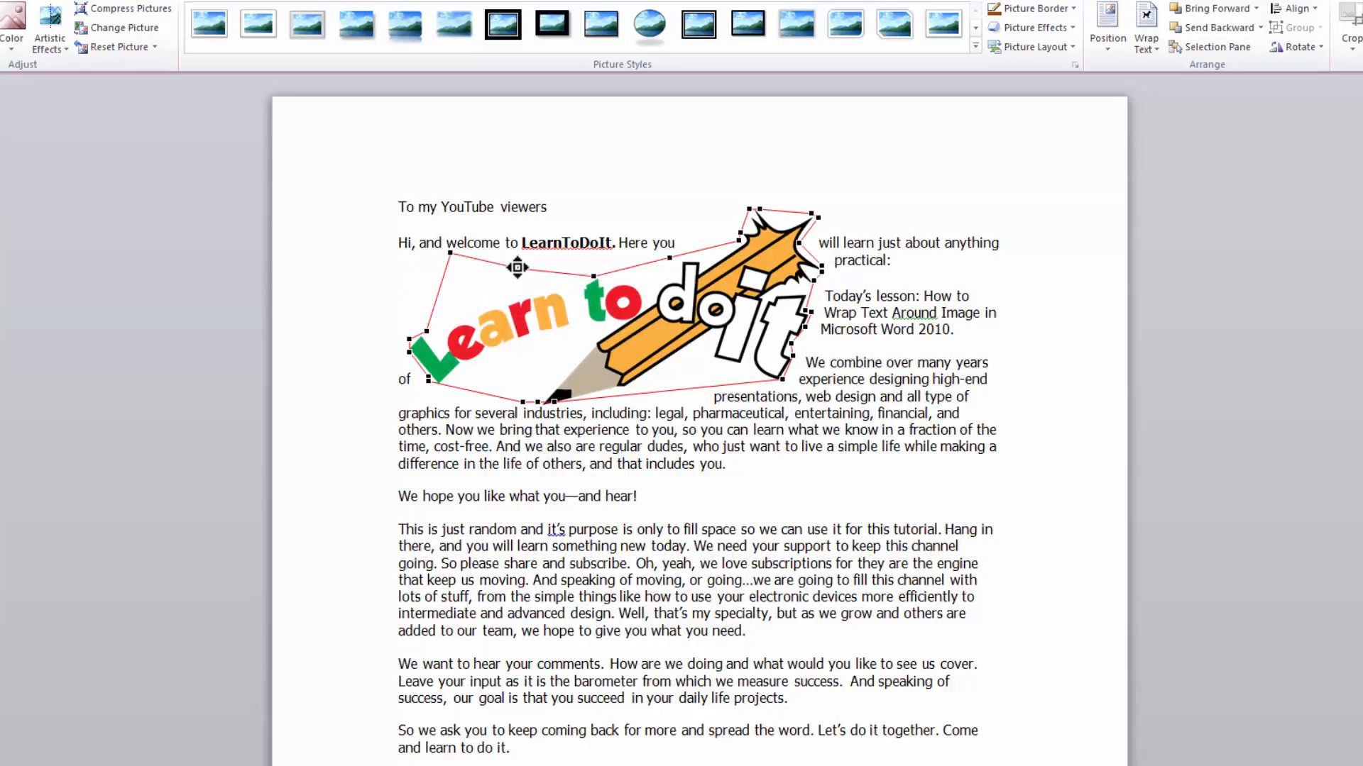
{"action": "left_click_drag", "start_coordinate": [555, 210], "coordinate": [557, 210]}
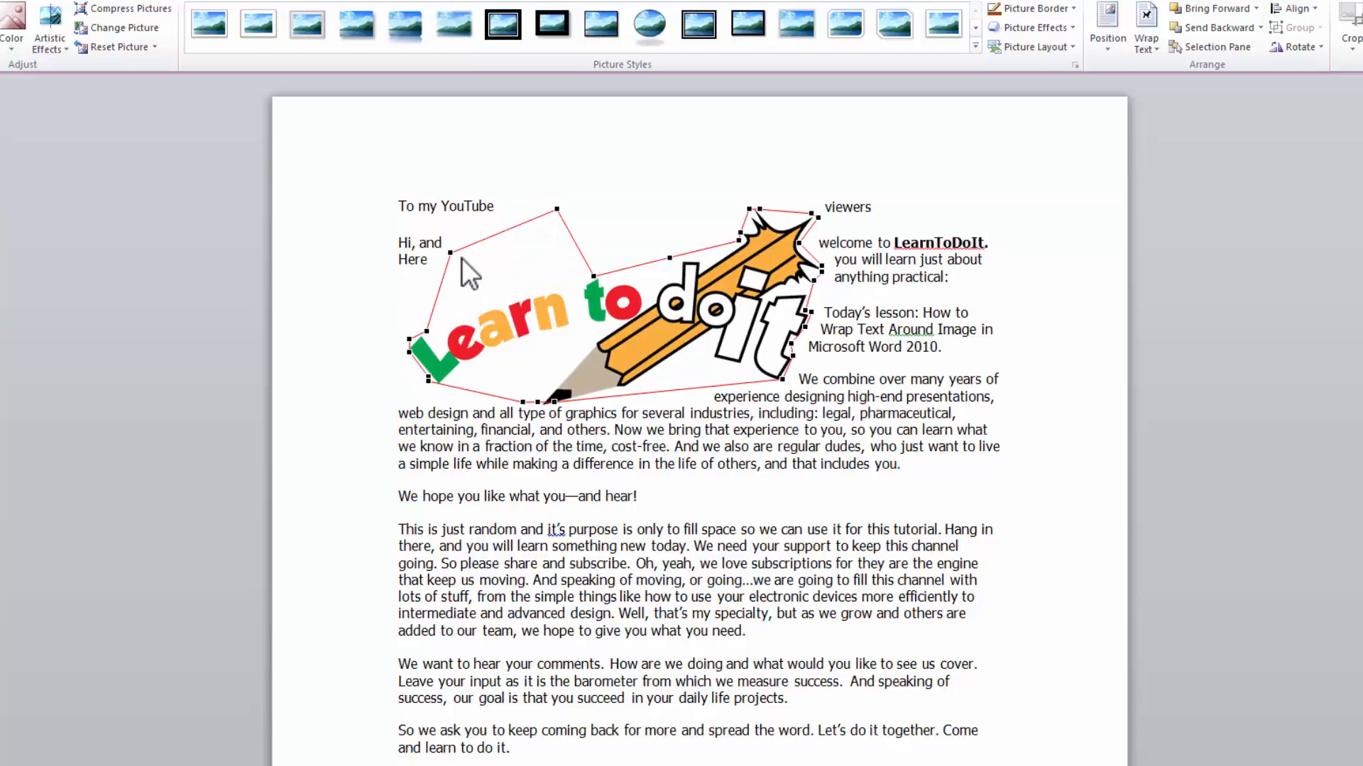
{"action": "key", "text": "ctrl+z"}
{"action": "left_click", "coordinate": [454, 260], "text": "ctrl"}
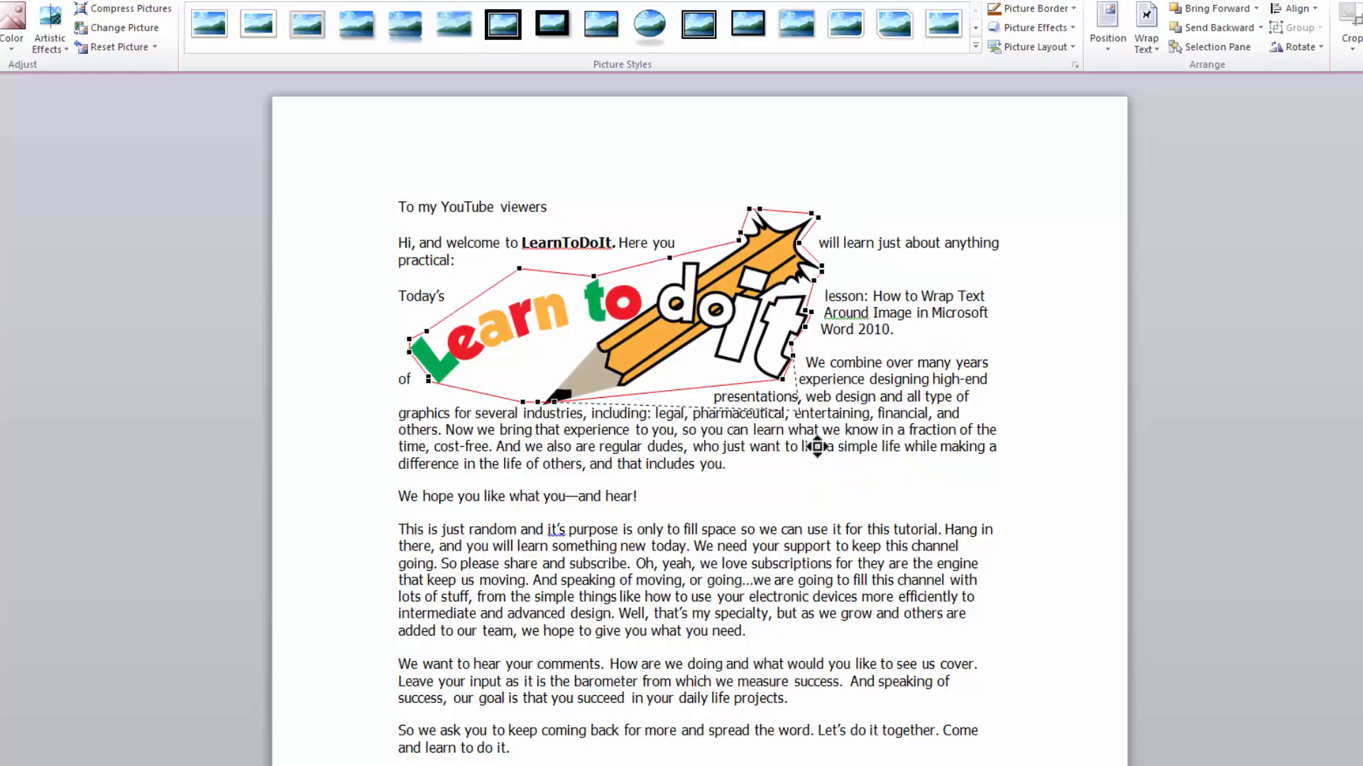
Pull two of the logo's lower wrap points down into the "We combine over many years" paragraph and deselect the picture
{"action": "left_click_drag", "start_coordinate": [817, 447], "coordinate": [845, 474]}
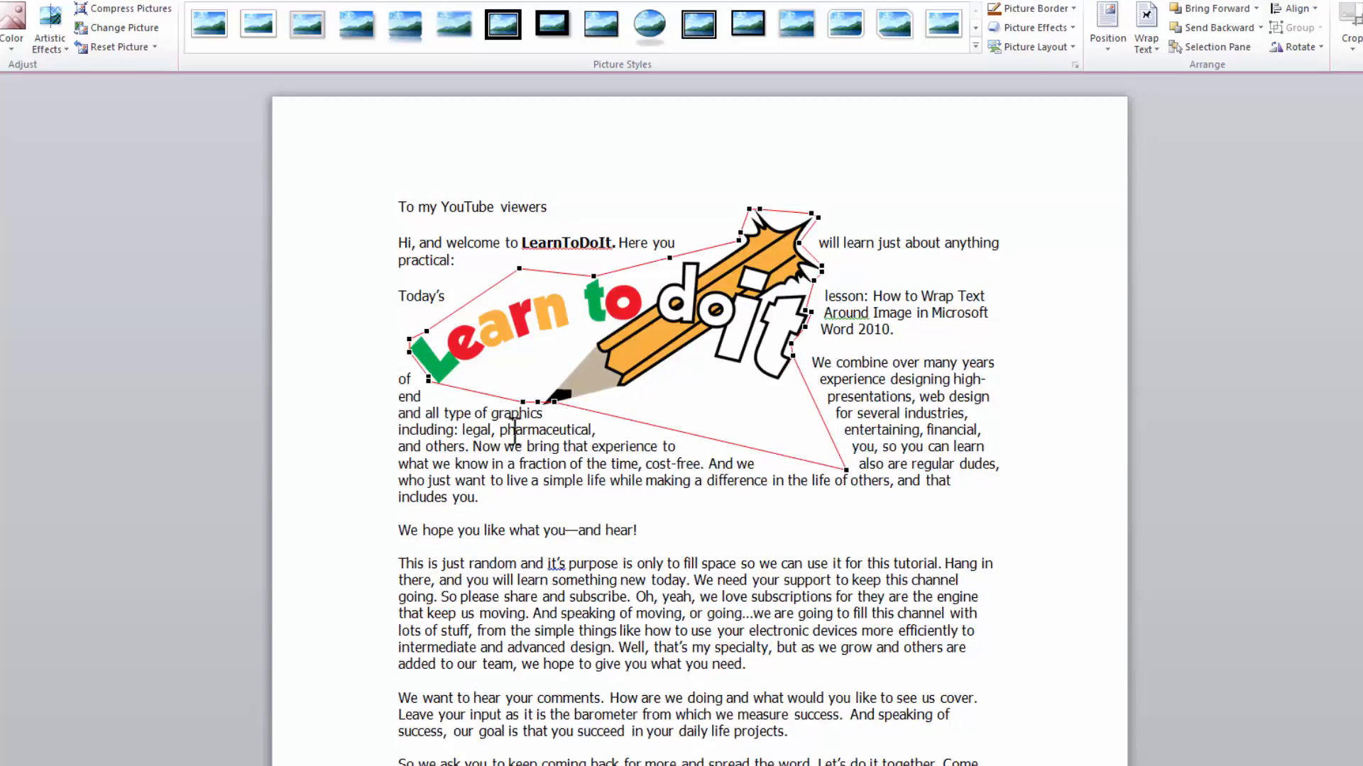
{"action": "left_click_drag", "start_coordinate": [554, 527], "coordinate": [555, 529]}
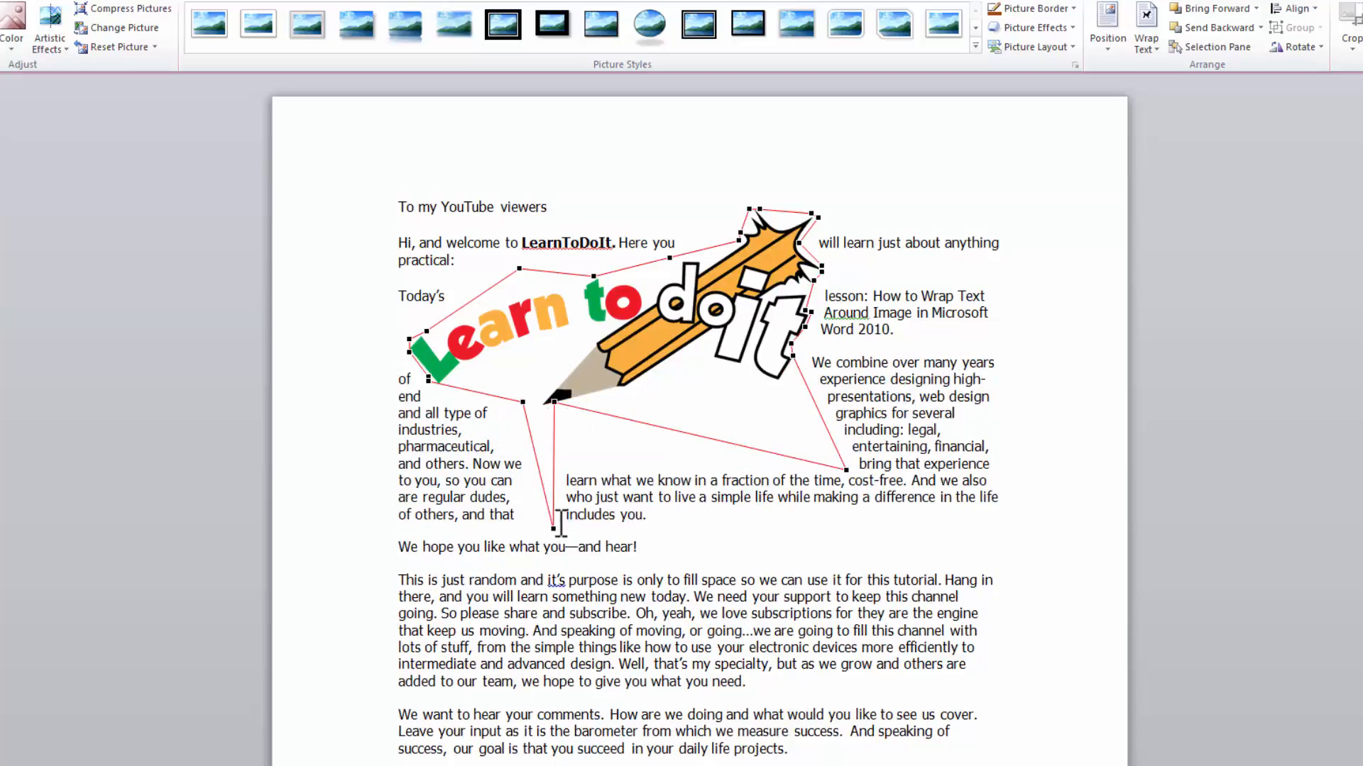
{"action": "left_click", "coordinate": [1069, 237]}
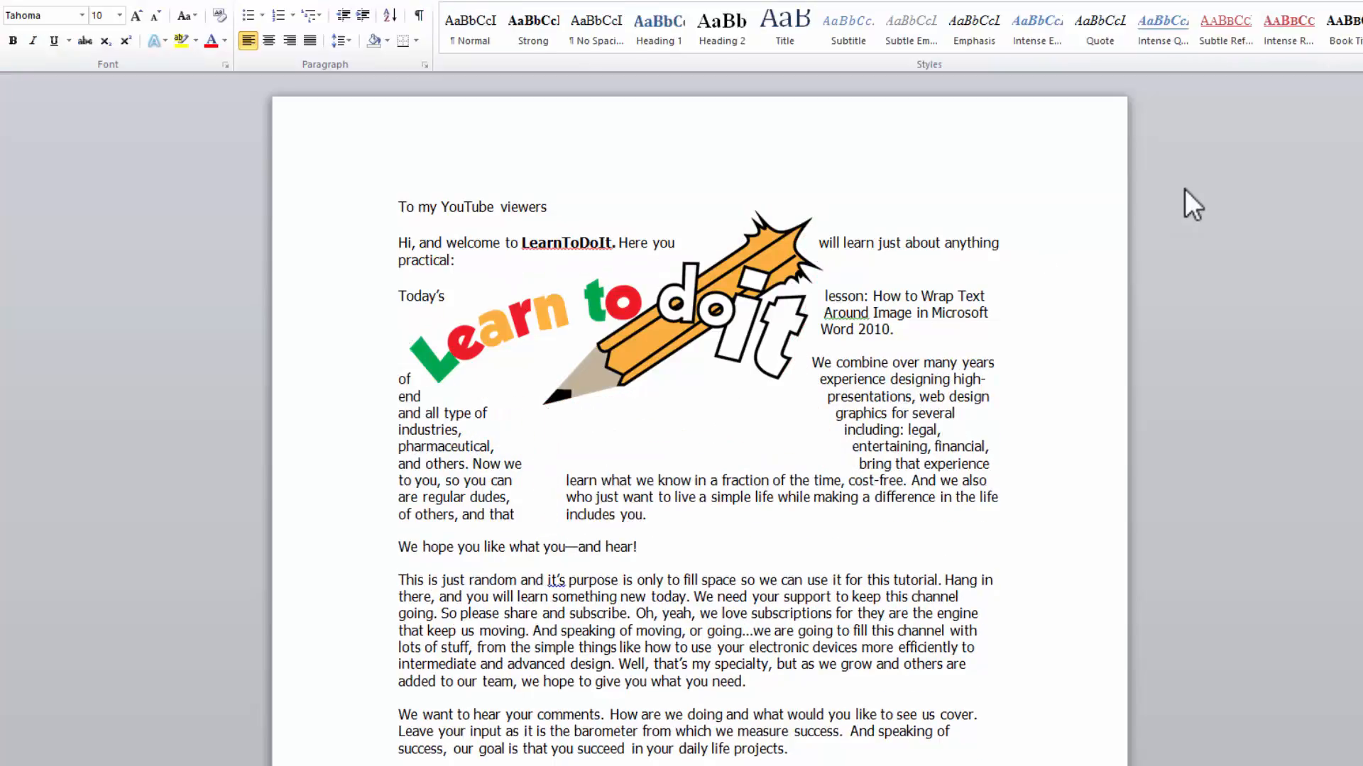
Set the logo's text wrapping back to Square and shrink it to about 1.58" by 3.35"
{"action": "left_click", "coordinate": [773, 318]}
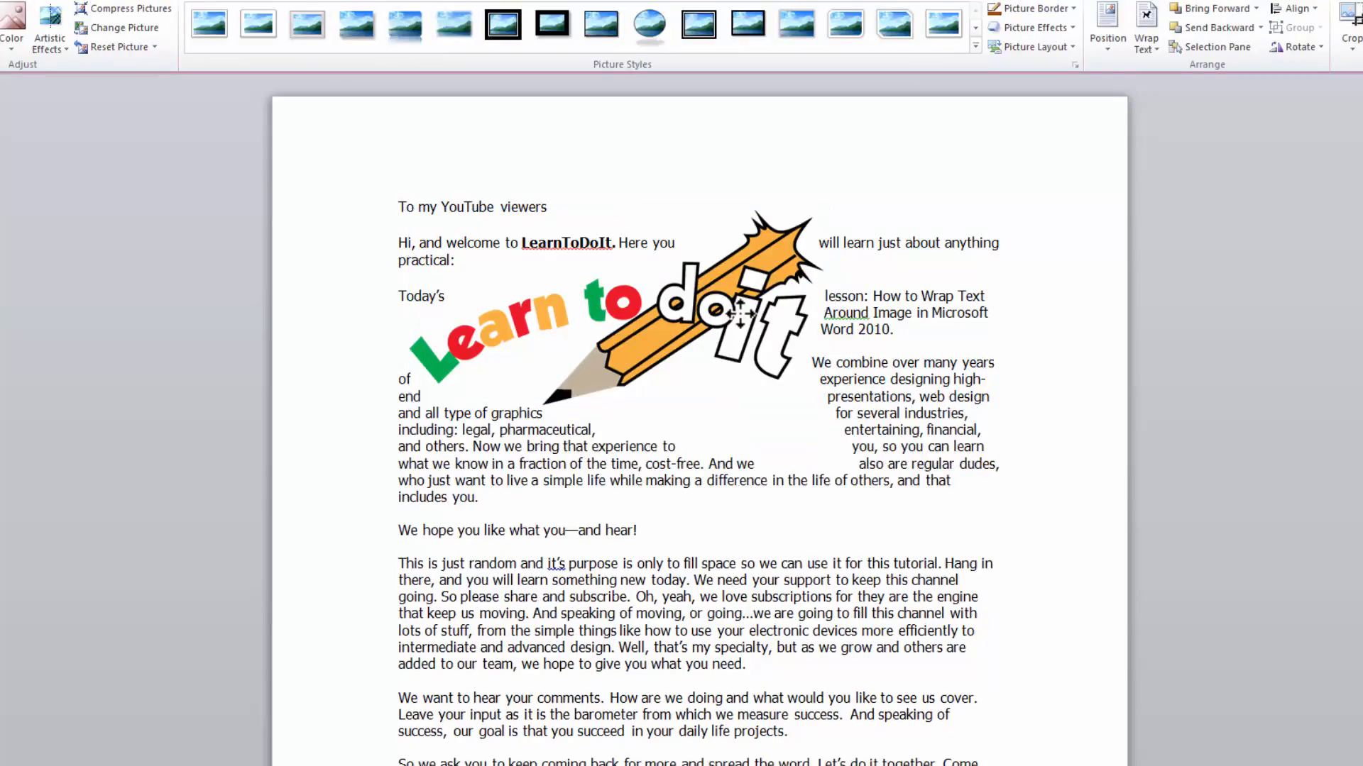
{"action": "left_click", "coordinate": [1146, 36]}
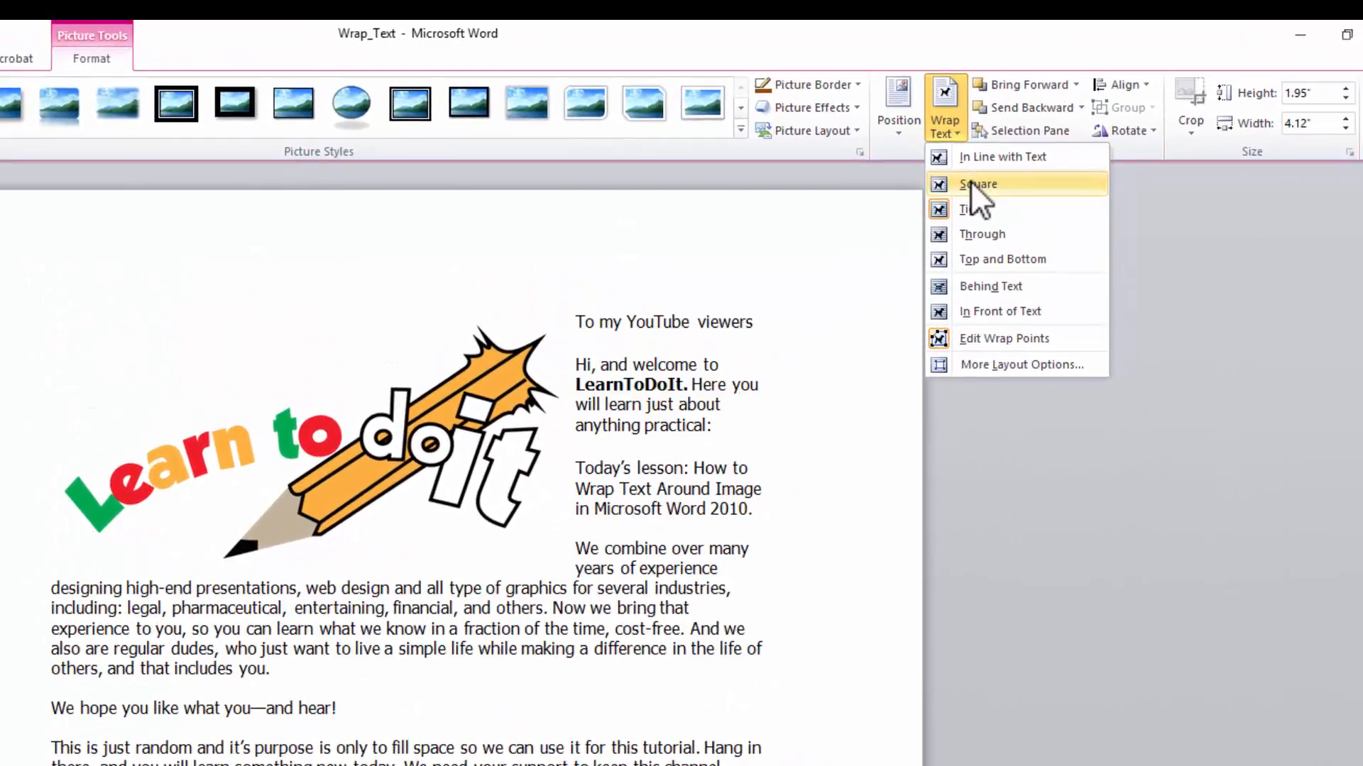
{"action": "left_click", "coordinate": [1056, 147]}
{"action": "left_click", "coordinate": [379, 480]}
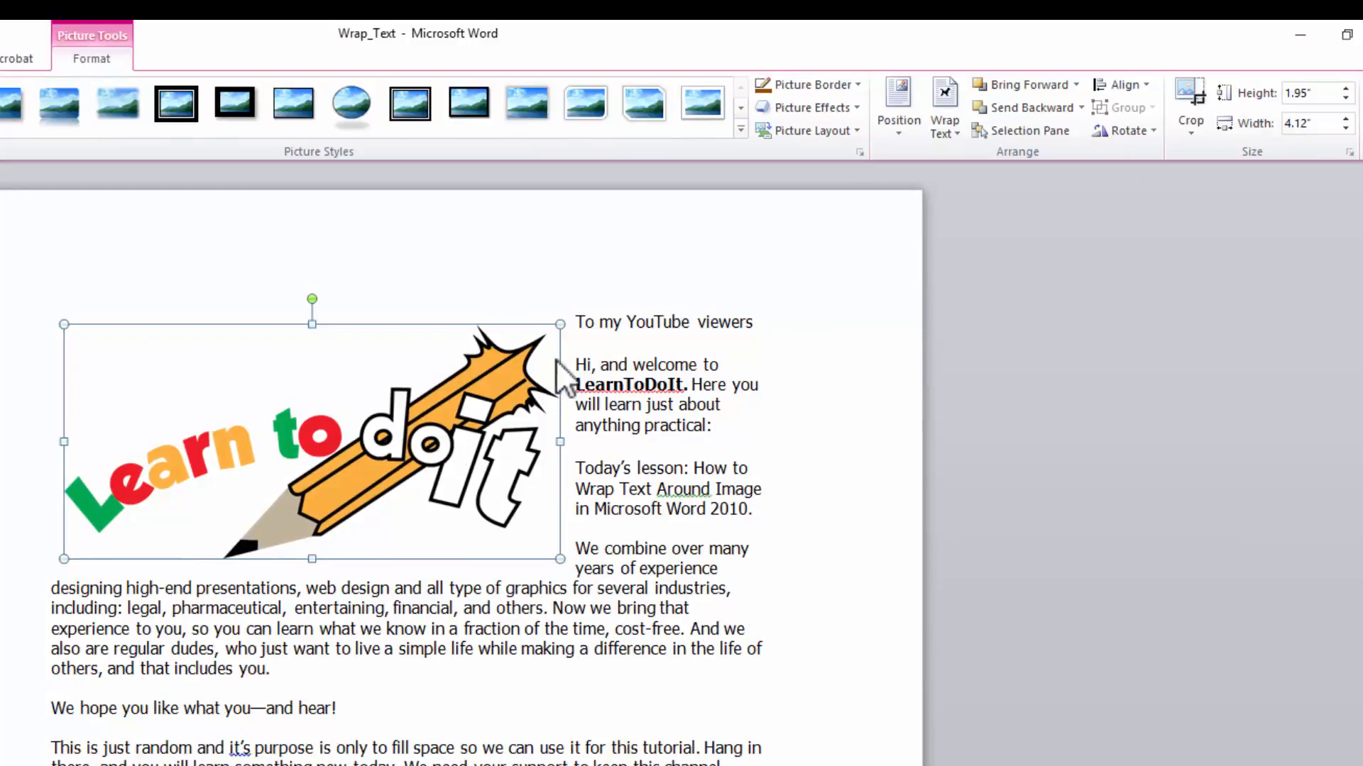
{"action": "left_click_drag", "start_coordinate": [560, 324], "coordinate": [467, 368]}
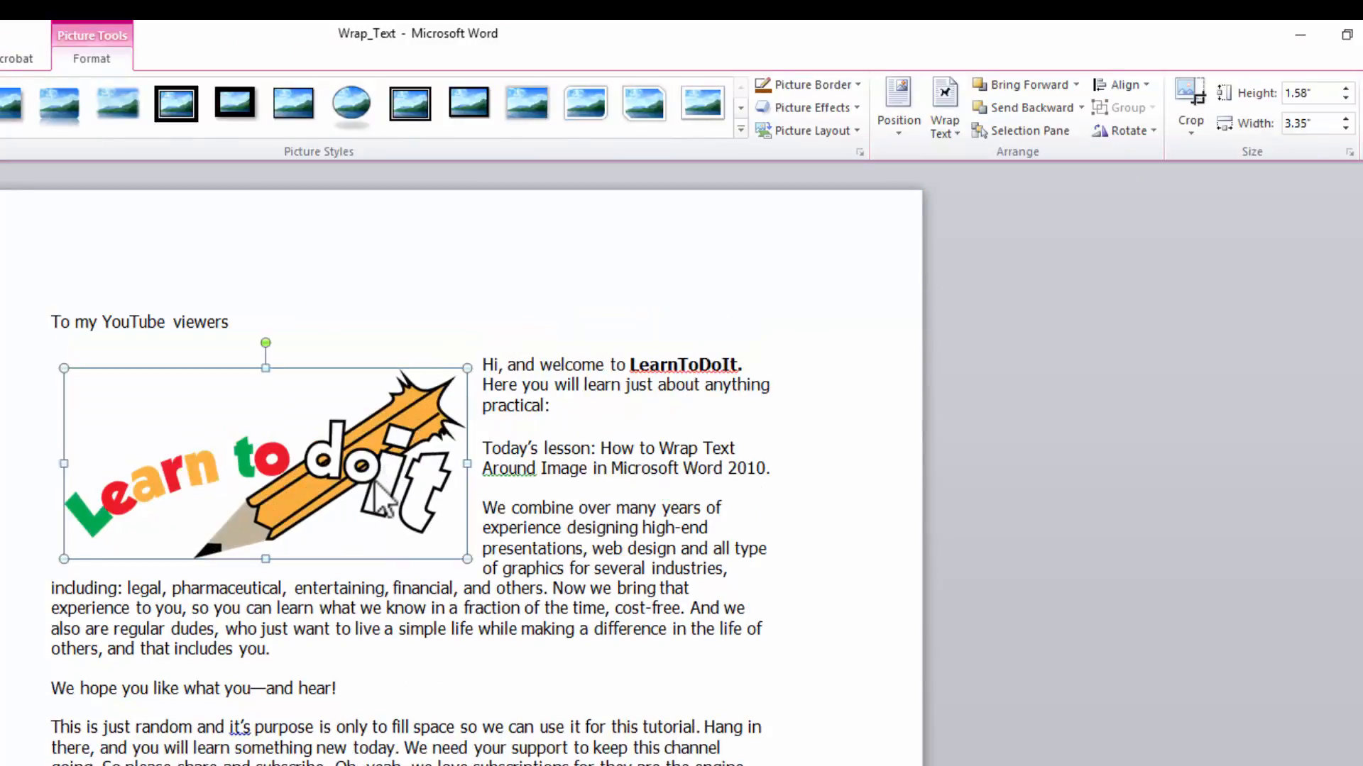
In the logo's layout options, set the left and right distances from text to 0" and apply them
{"action": "left_click", "coordinate": [946, 119]}
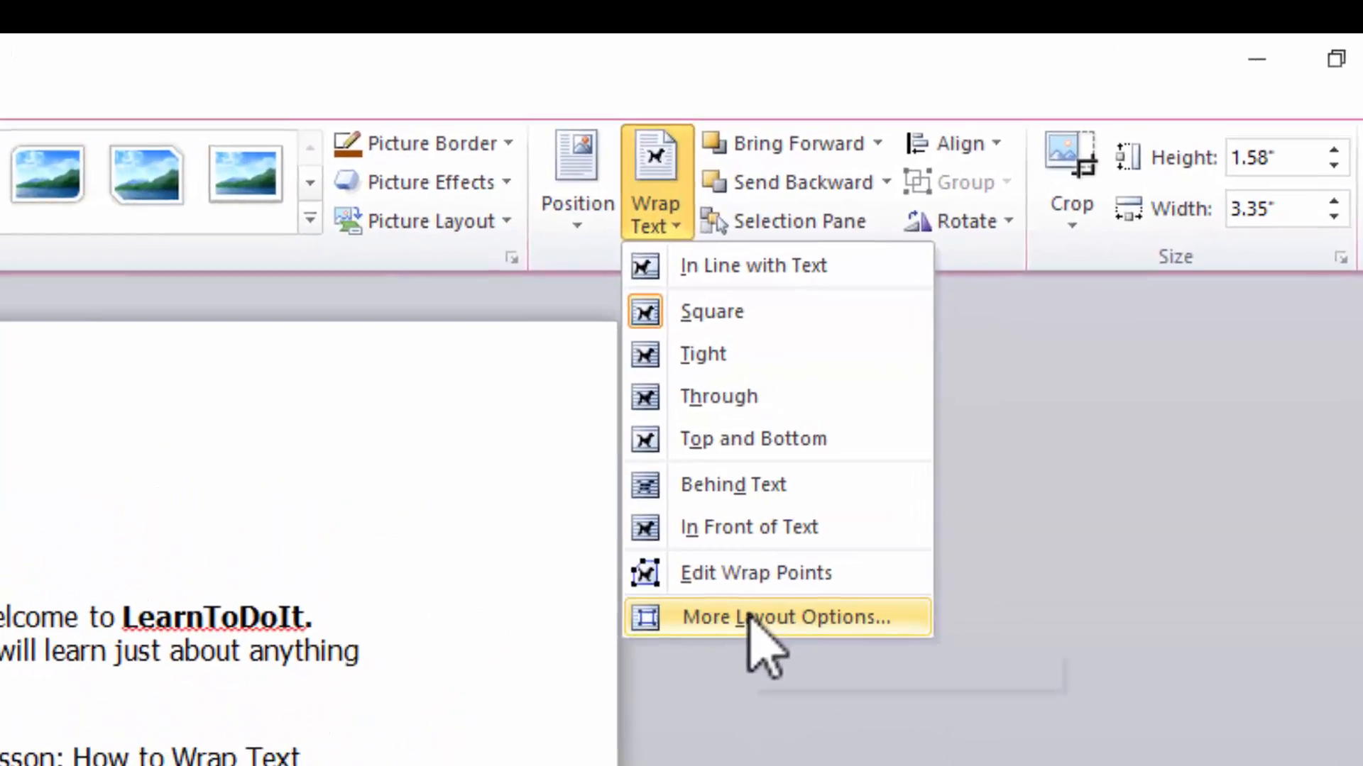
{"action": "left_click", "coordinate": [748, 619]}
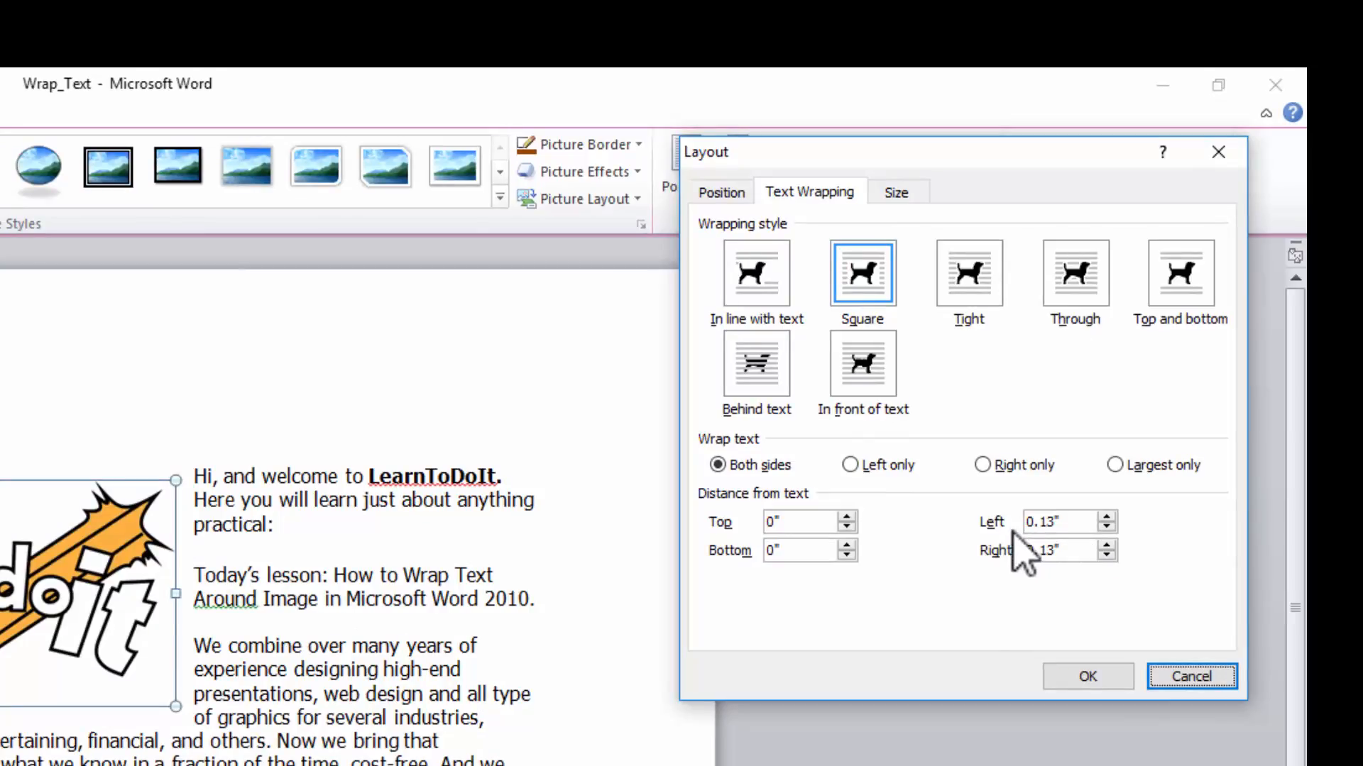
{"action": "left_click", "coordinate": [1109, 527]}
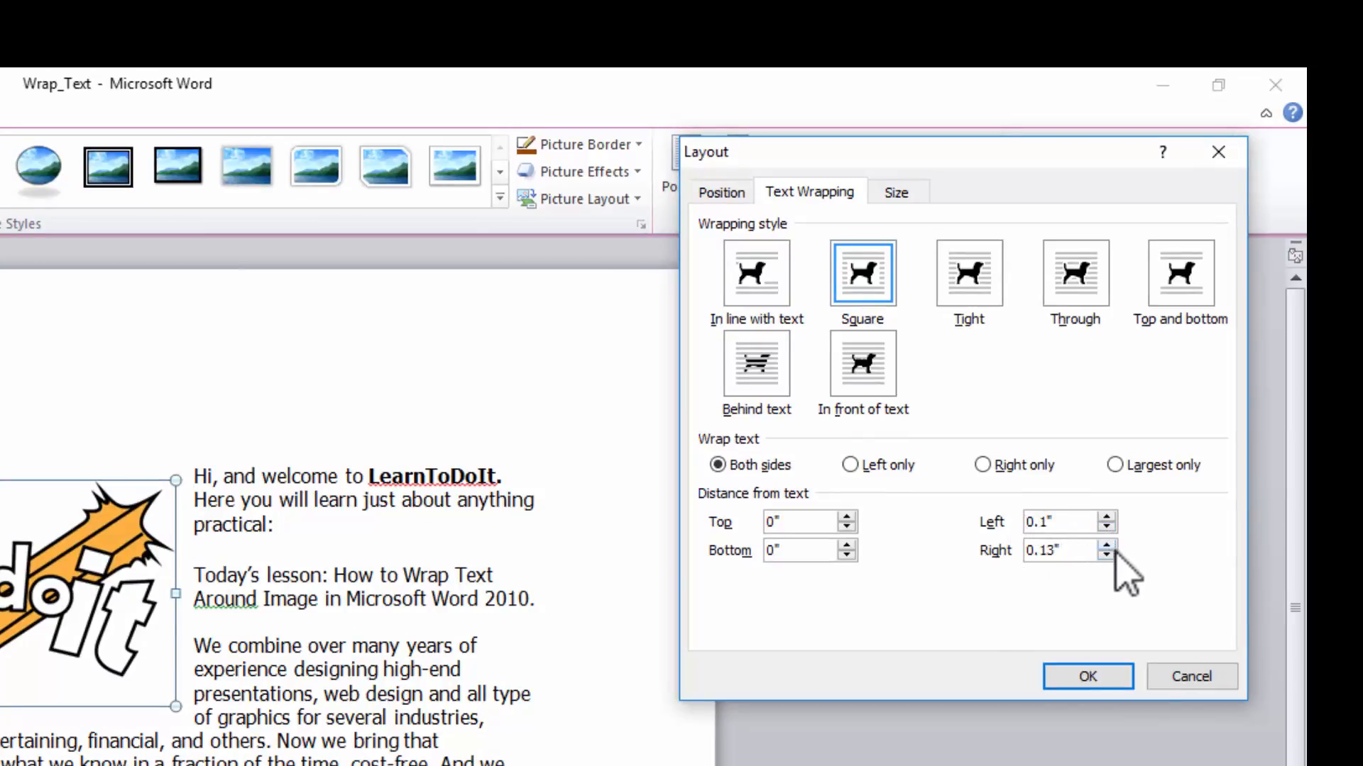
{"action": "left_click", "coordinate": [1106, 528]}
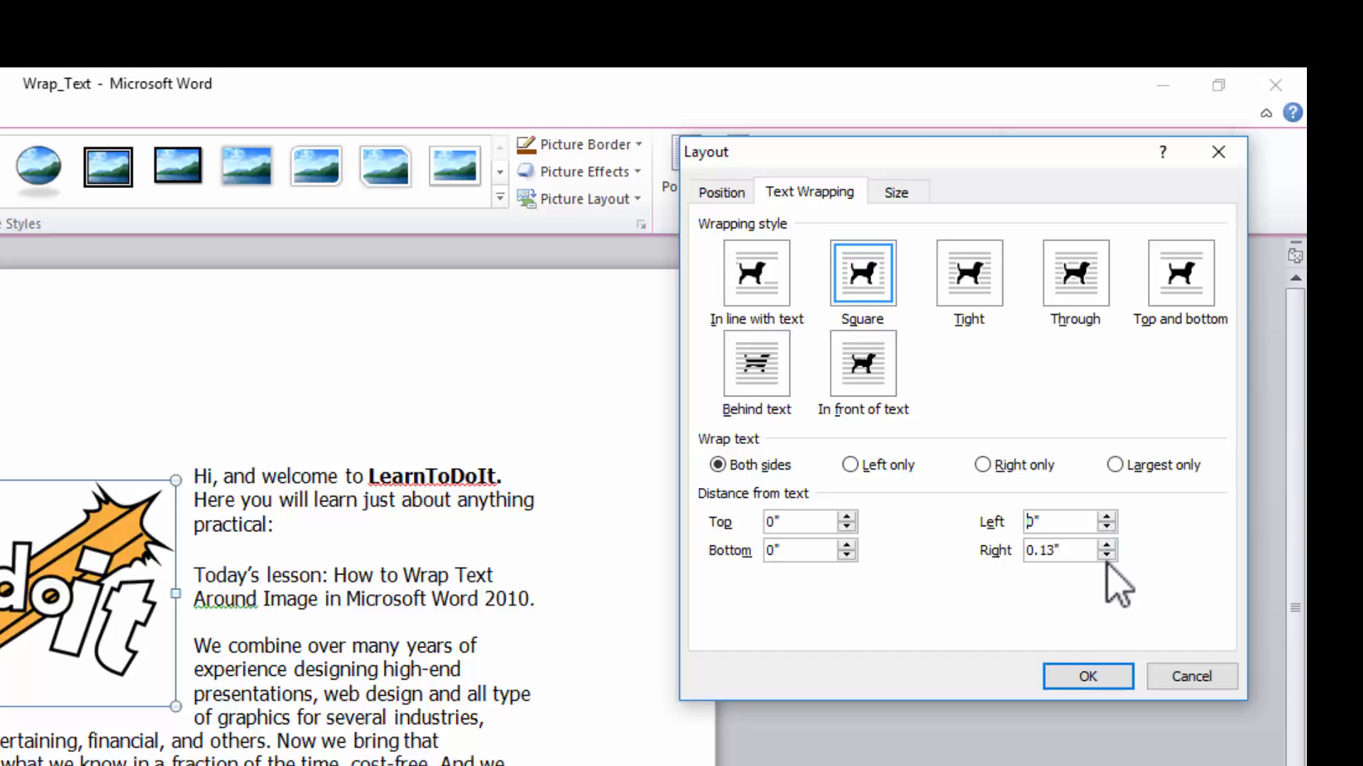
{"action": "left_click", "coordinate": [1107, 556]}
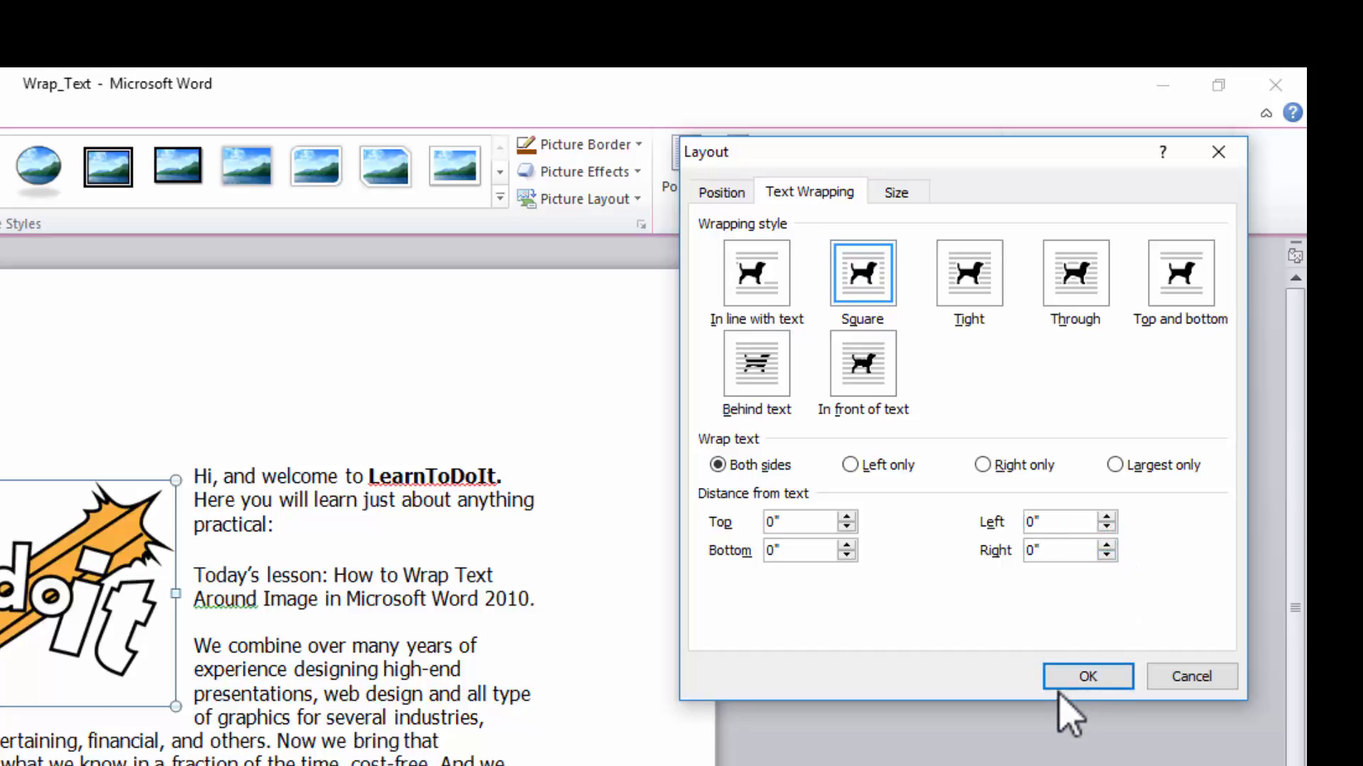
{"action": "left_click", "coordinate": [1081, 678]}
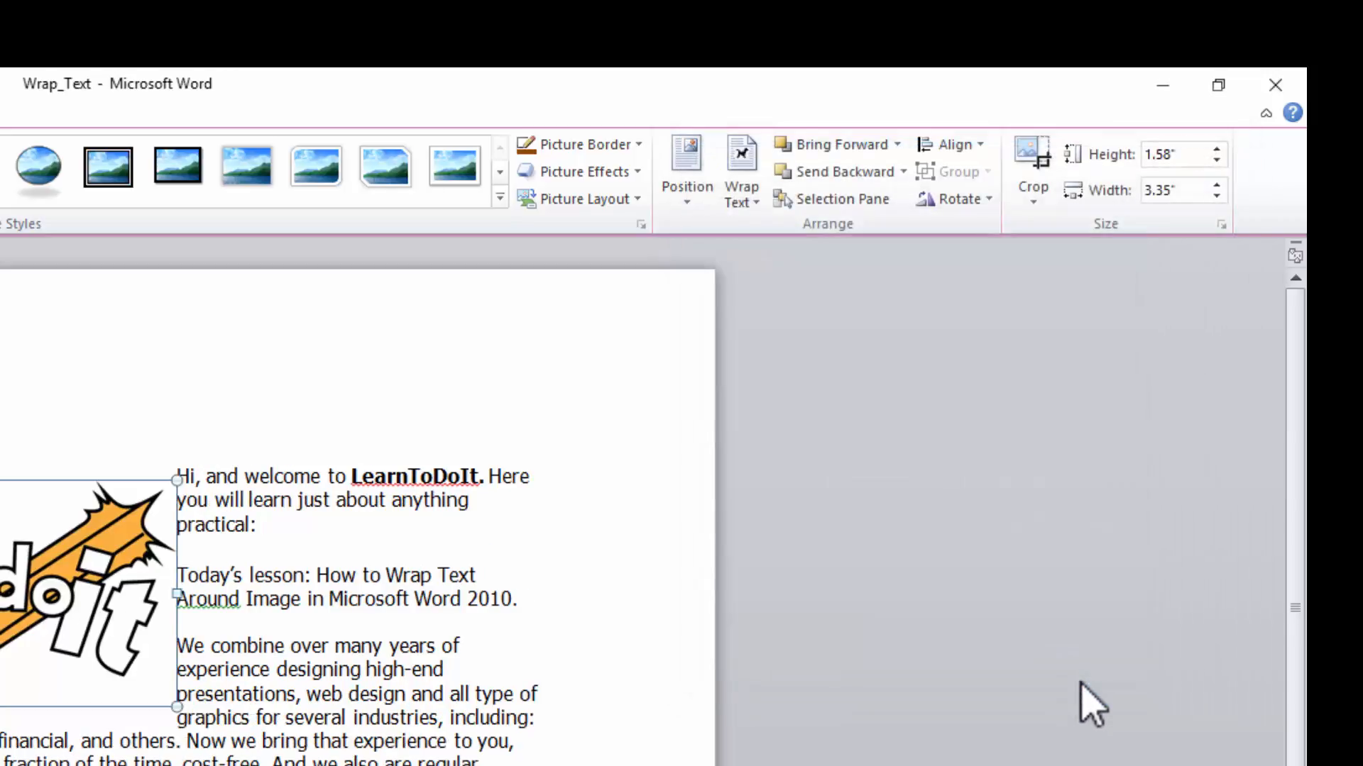
Set the logo's distance from text to 0.1" at top and bottom and 0.2" at left and right
{"action": "left_click", "coordinate": [779, 618]}
{"action": "left_click", "coordinate": [87, 616]}
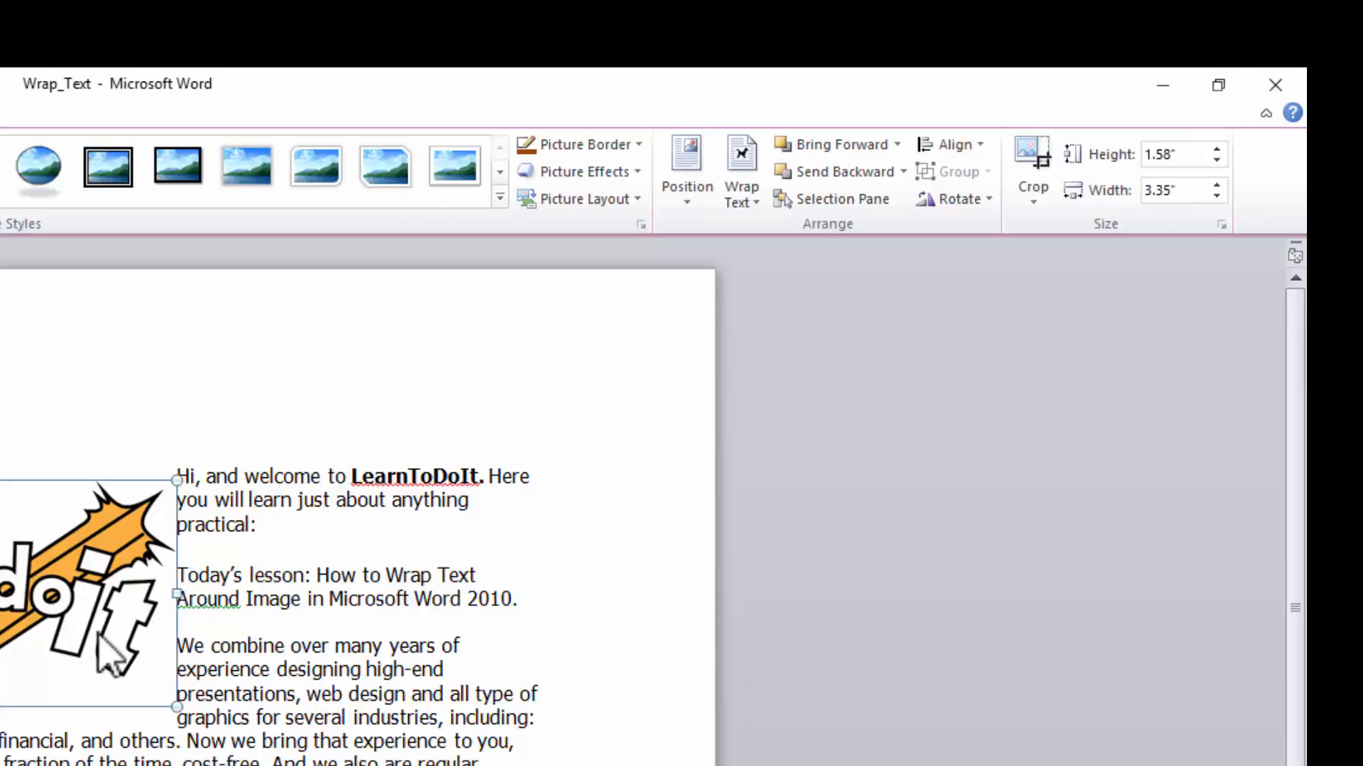
{"action": "left_click", "coordinate": [690, 190]}
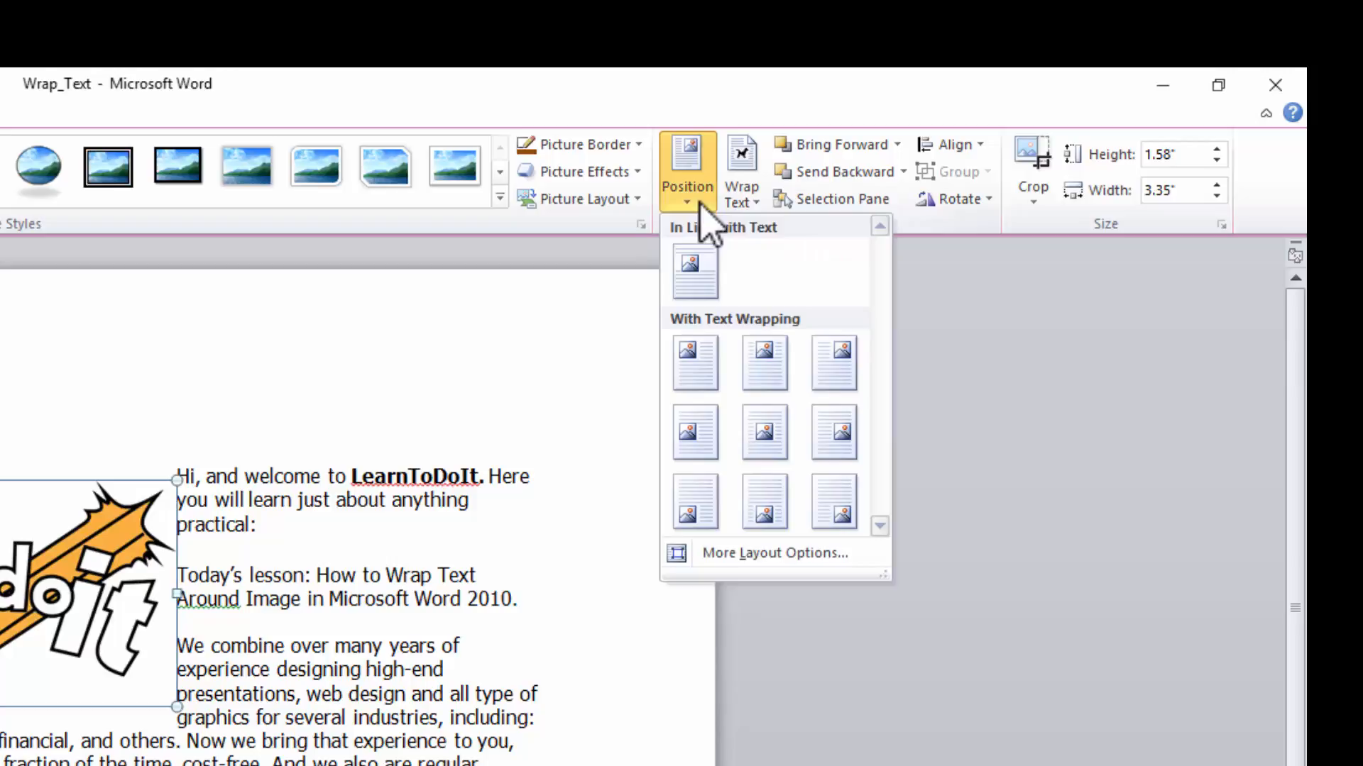
{"action": "left_click", "coordinate": [738, 197]}
{"action": "left_click", "coordinate": [834, 476]}
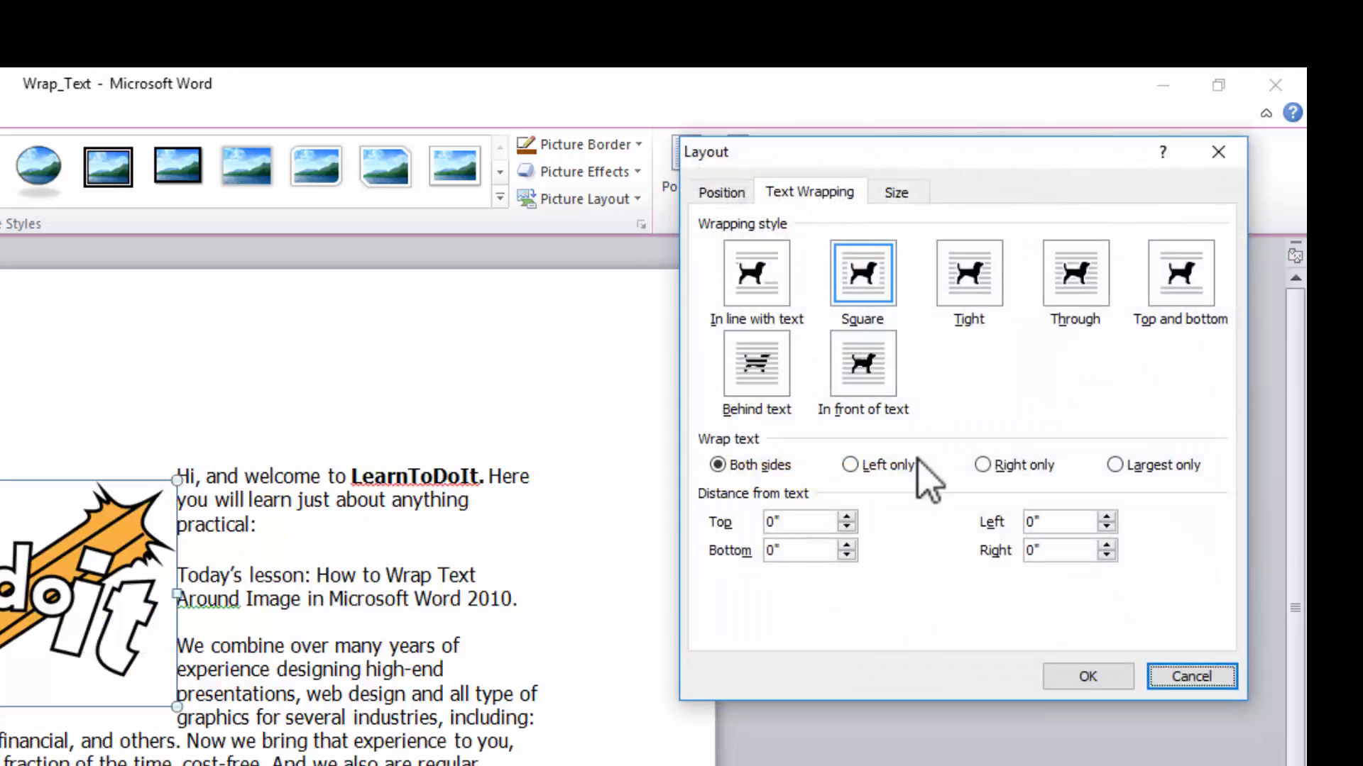
{"action": "left_click", "coordinate": [1107, 517]}
{"action": "left_click", "coordinate": [1106, 546]}
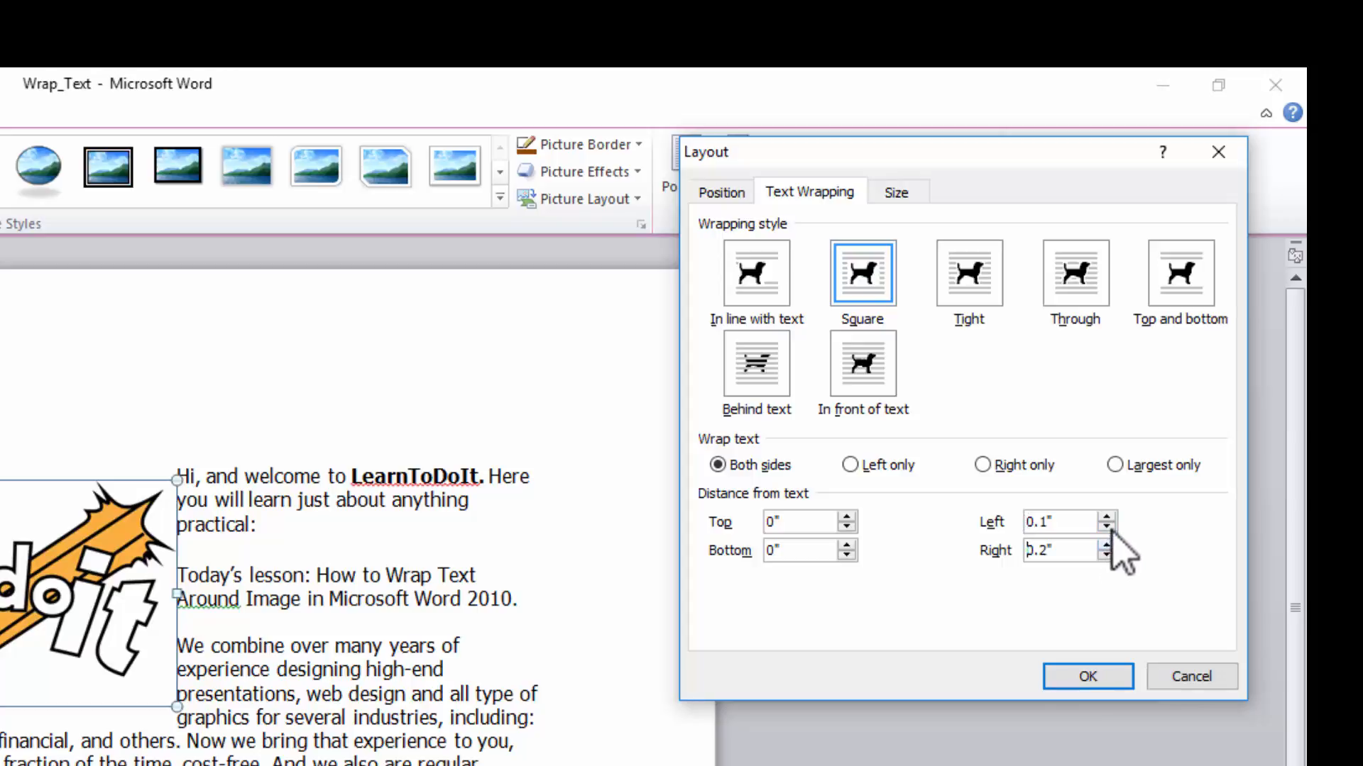
{"action": "left_click", "coordinate": [1106, 518]}
{"action": "left_click", "coordinate": [846, 518]}
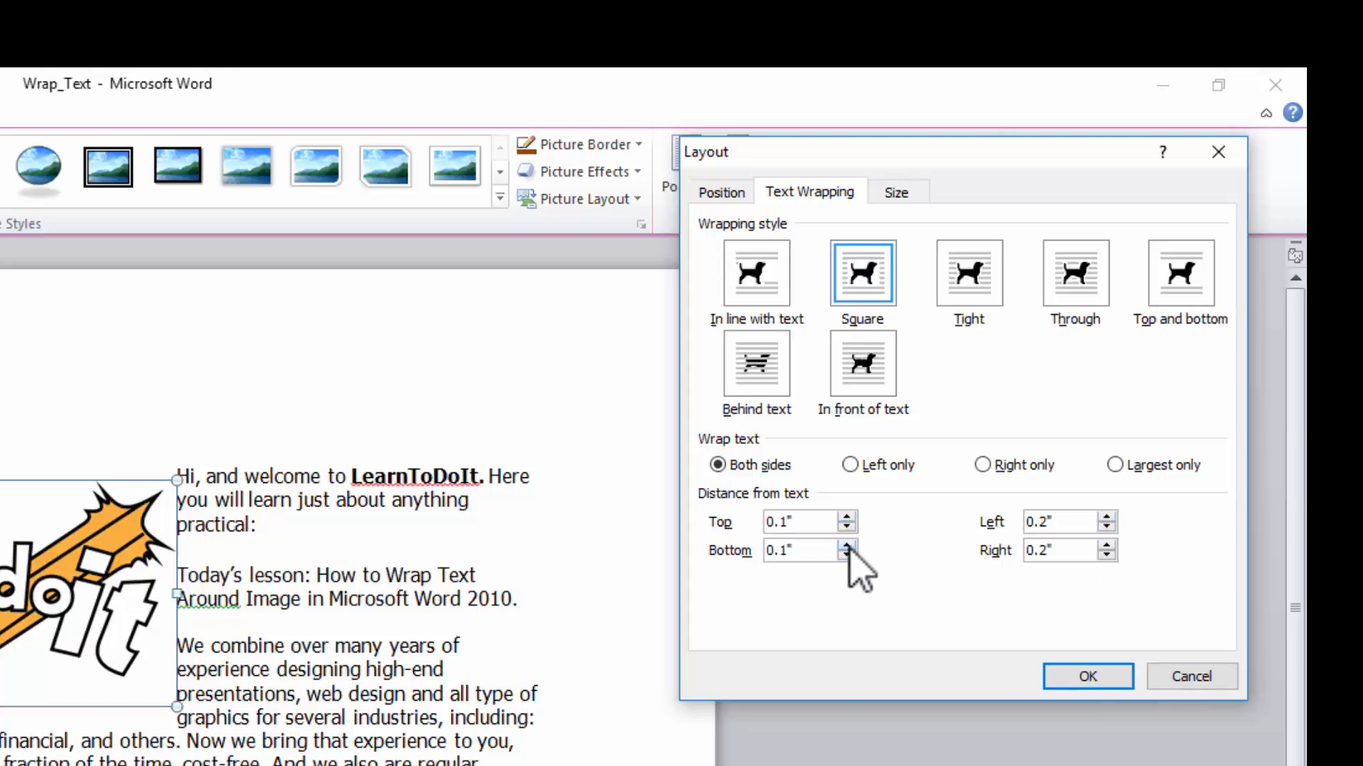
{"action": "left_click", "coordinate": [1089, 680]}
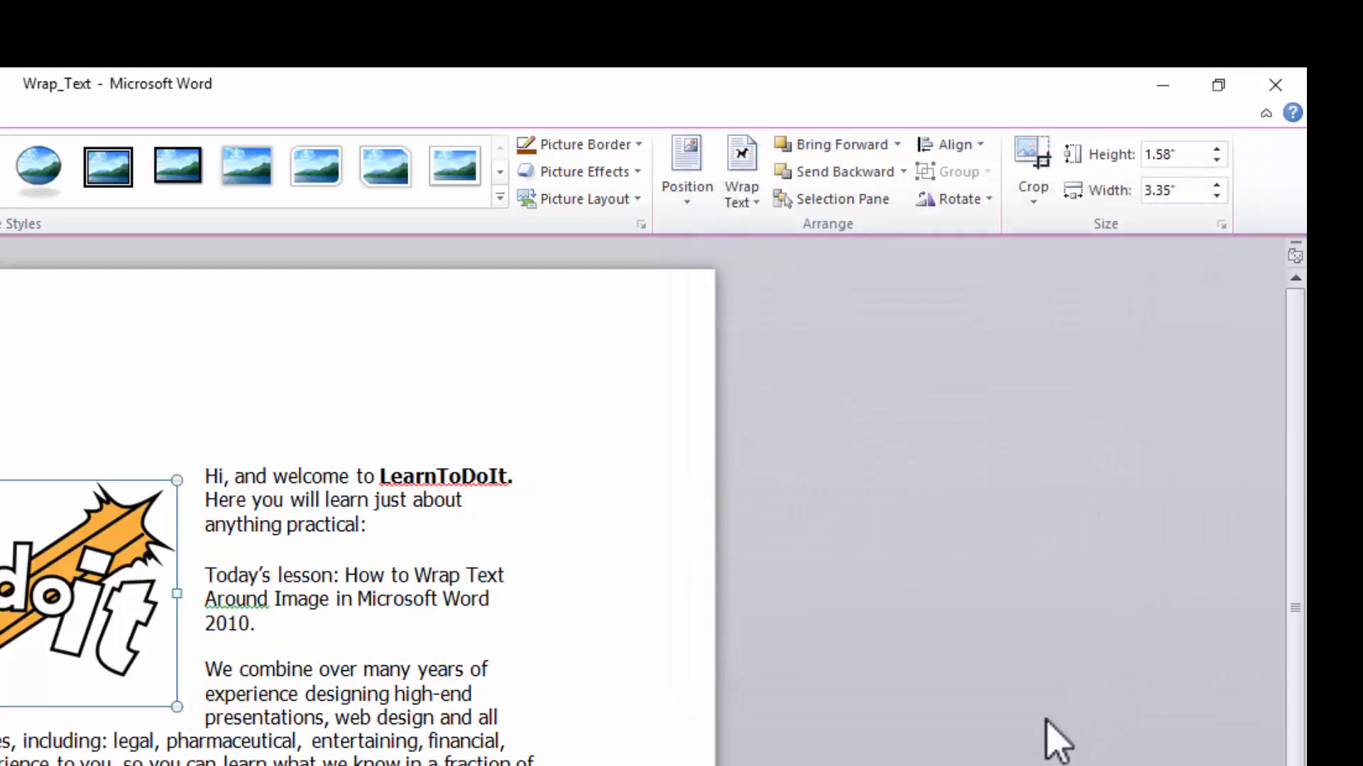
Move the logo into the middle of the "We combine over many years" paragraph with text on both sides
{"action": "left_click_drag", "start_coordinate": [57, 596], "coordinate": [197, 724]}
{"action": "left_click", "coordinate": [802, 585]}
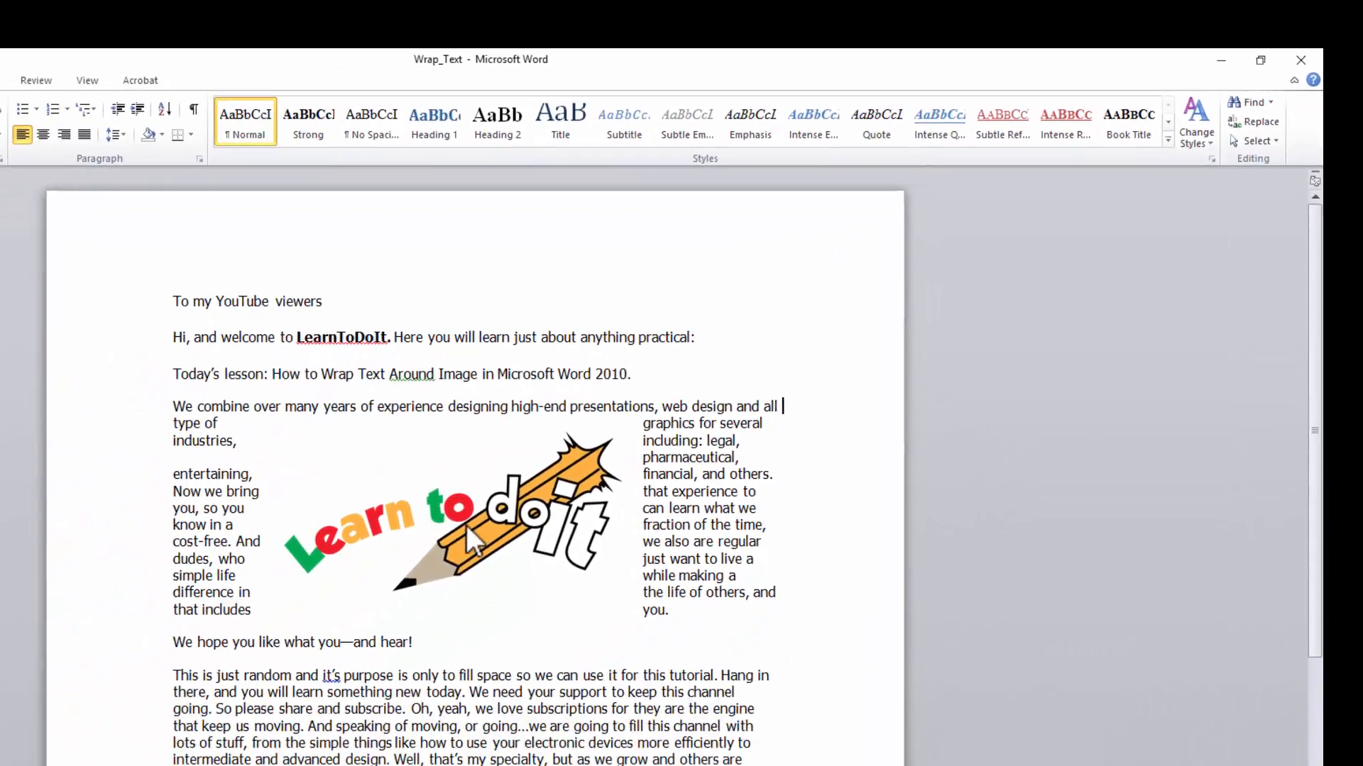
{"action": "left_click_drag", "start_coordinate": [406, 636], "coordinate": [429, 636]}
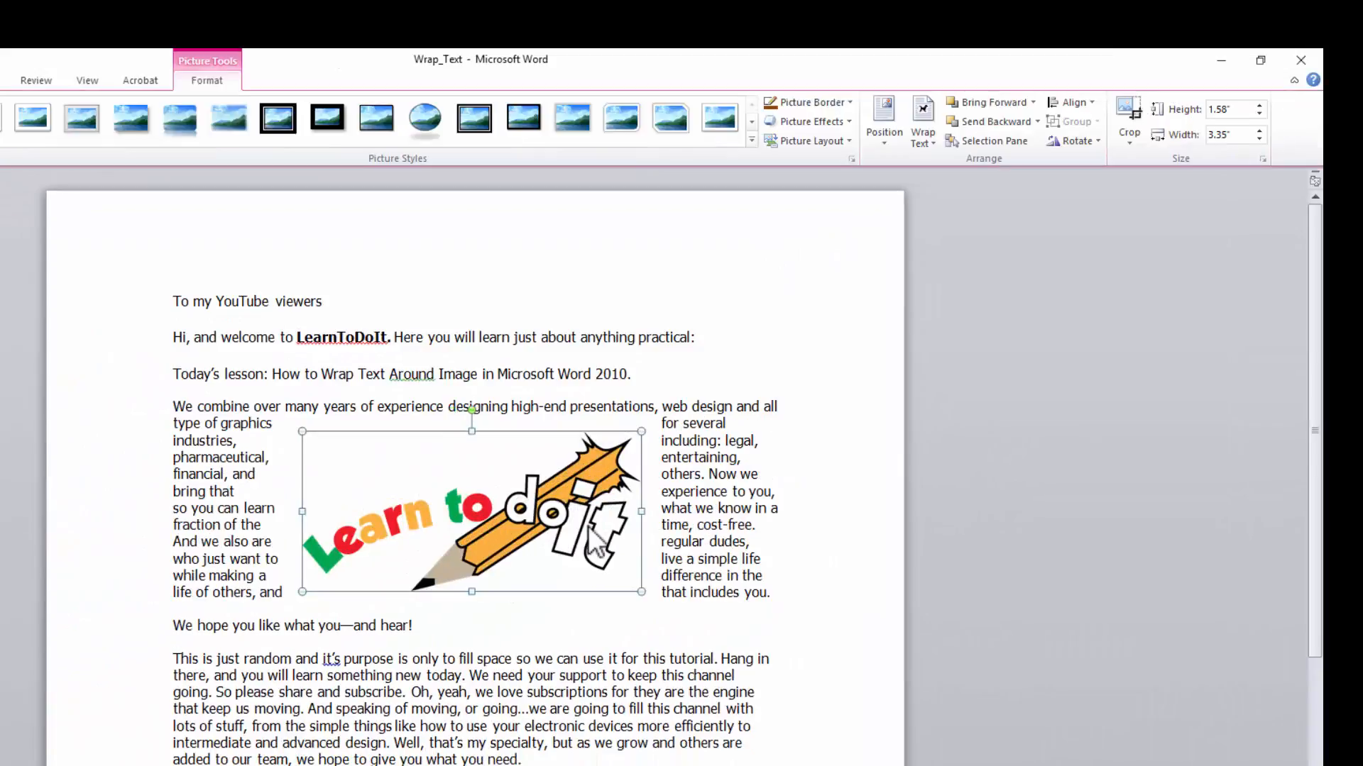
Move the logo to the left margin beside the "To my YouTube viewers" line and leave it selected
{"action": "left_click_drag", "start_coordinate": [572, 533], "coordinate": [447, 420]}
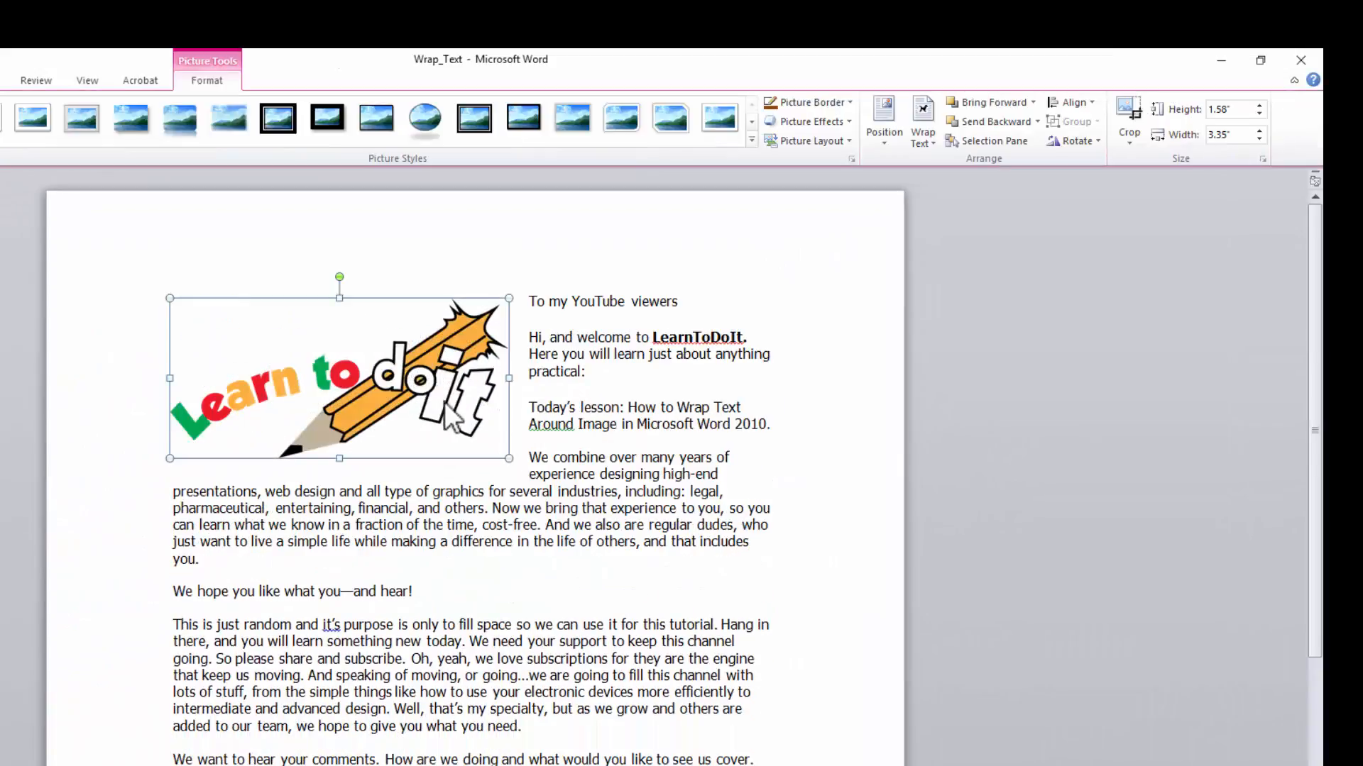
{"action": "left_click", "coordinate": [911, 420]}
{"action": "left_click", "coordinate": [393, 393]}
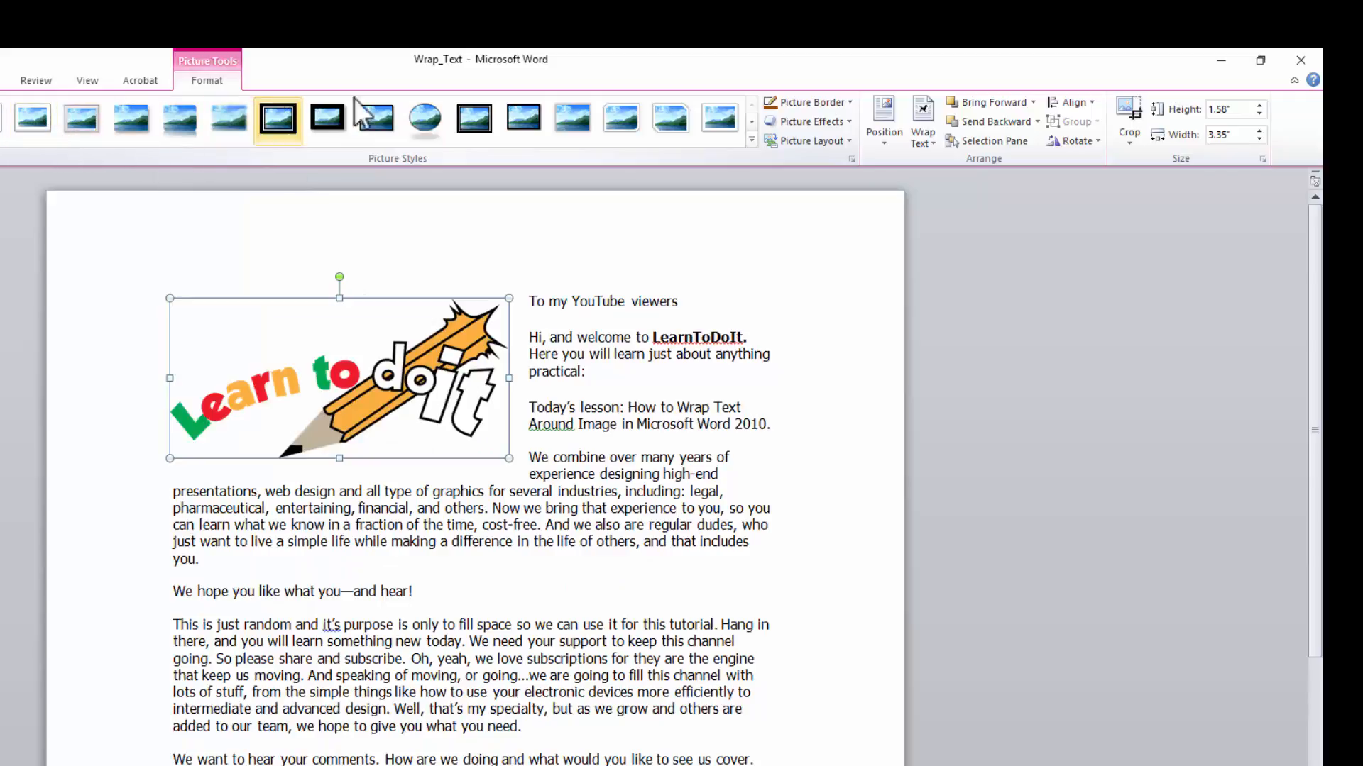
Apply the tilted perspective picture style with a white border and shadow to the logo and deselect it
{"action": "left_click", "coordinate": [750, 141]}
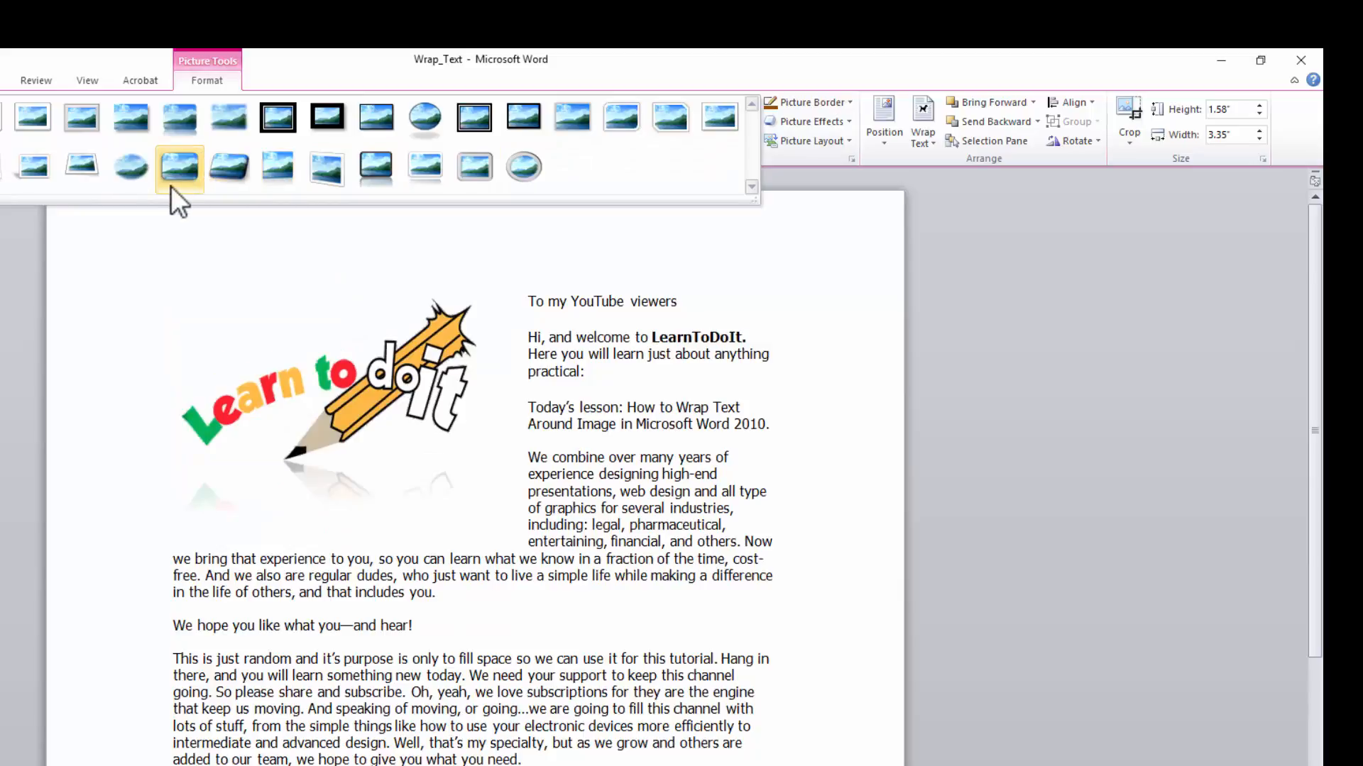
{"action": "left_click", "coordinate": [92, 176]}
{"action": "left_click", "coordinate": [1017, 339]}
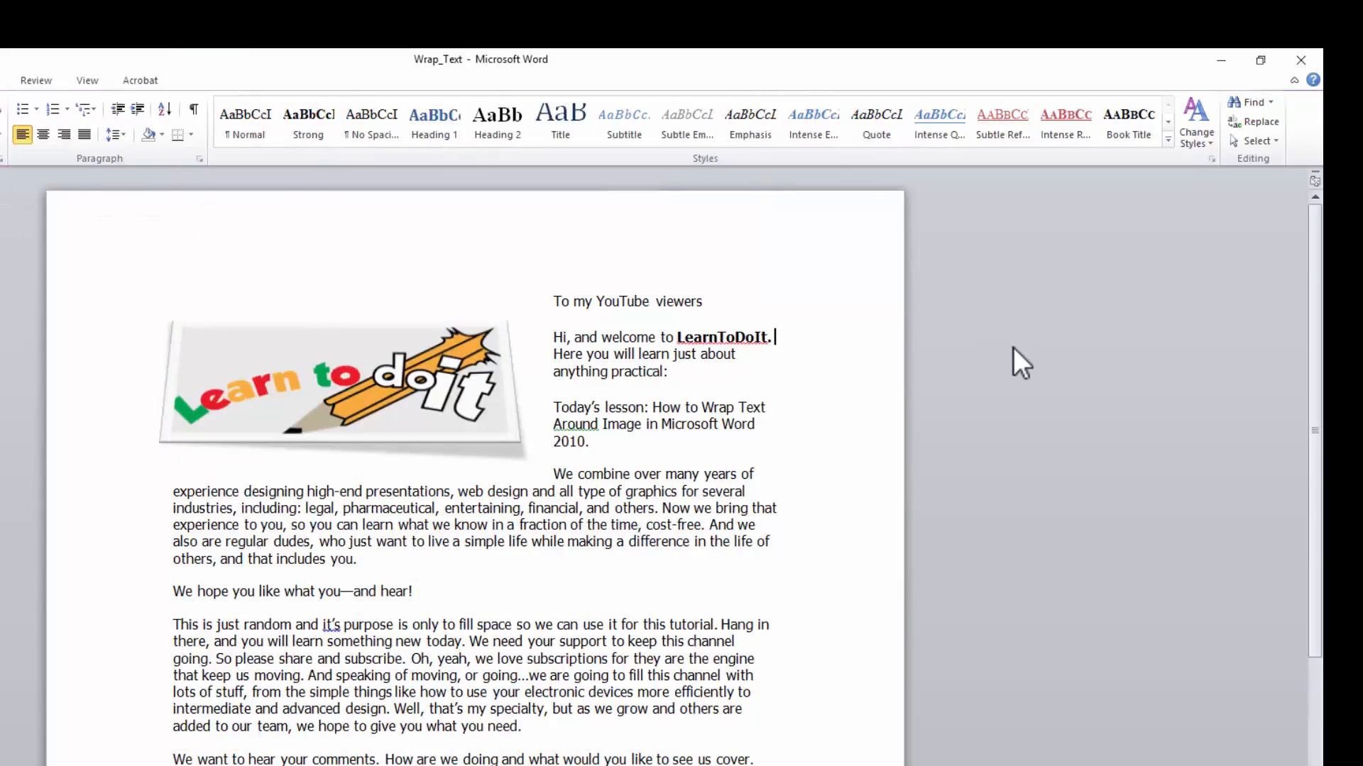
Enlarge the logo slightly from its lower-right corner, keeping it beside the opening lines, and deselect it
{"action": "left_click", "coordinate": [501, 388]}
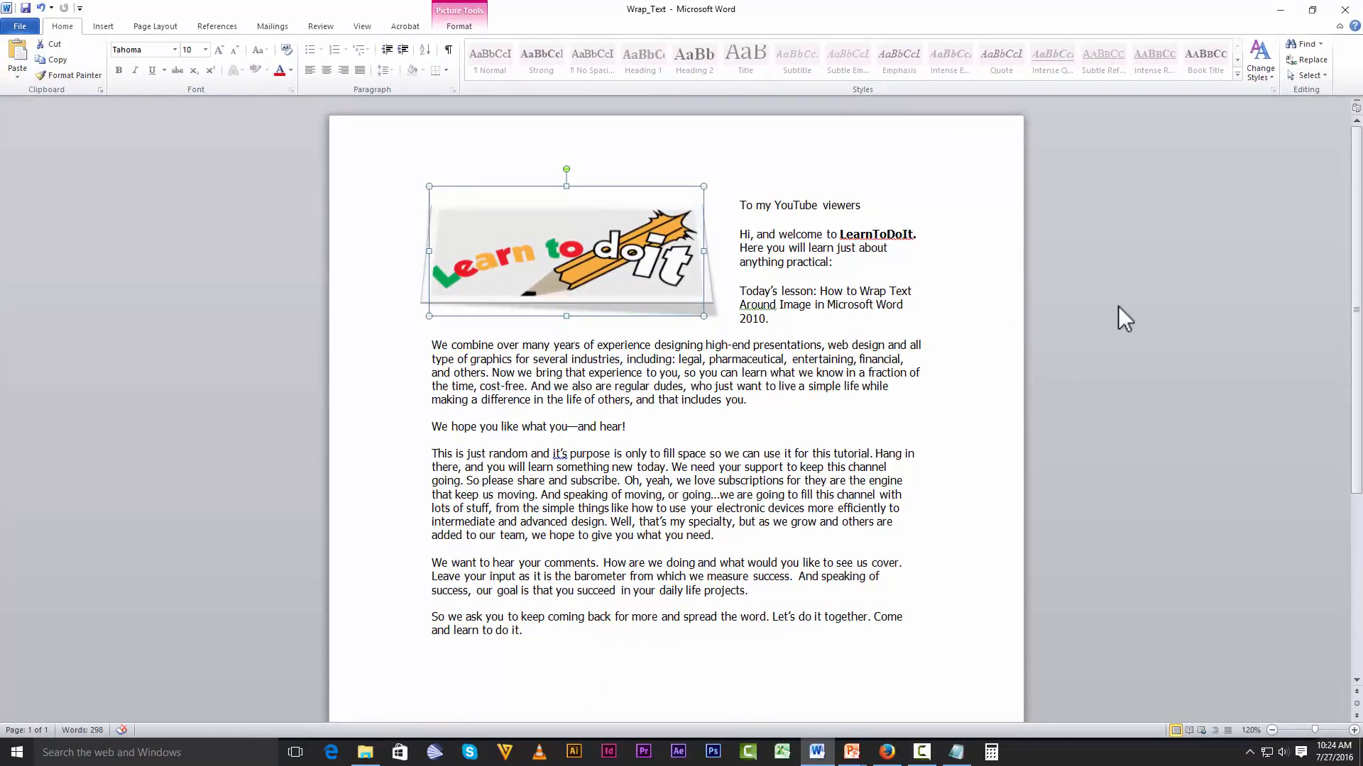
{"action": "key", "text": "F10"}
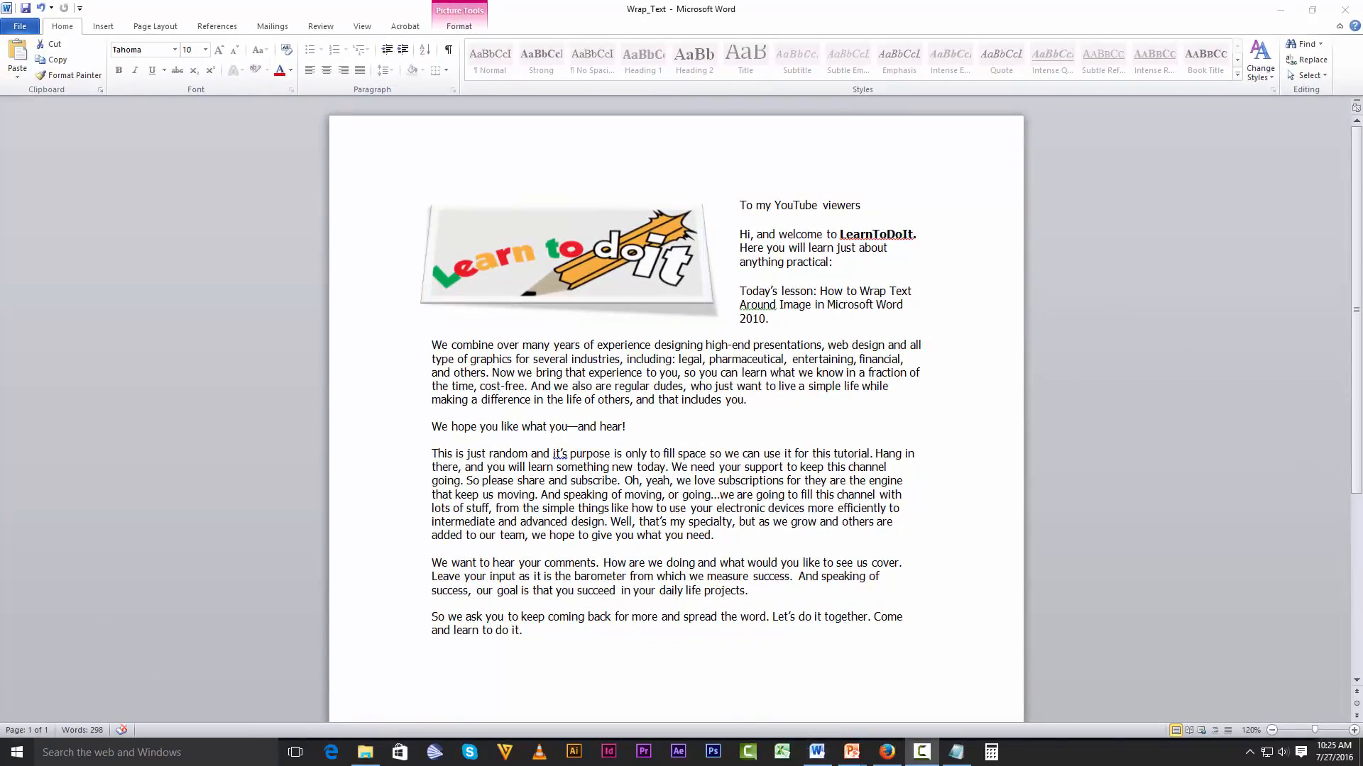
{"action": "left_click", "coordinate": [665, 289]}
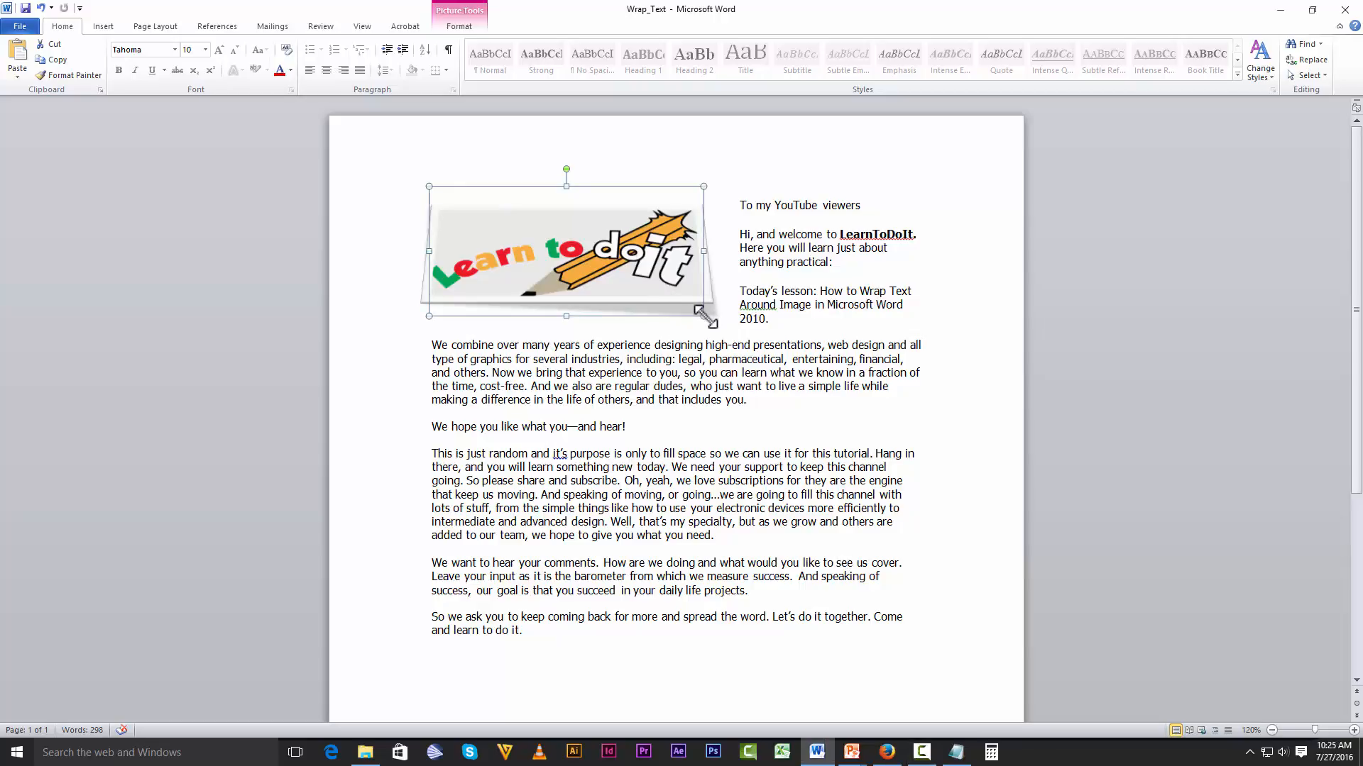
{"action": "left_click_drag", "start_coordinate": [703, 316], "coordinate": [735, 328]}
{"action": "left_click", "coordinate": [1068, 372]}
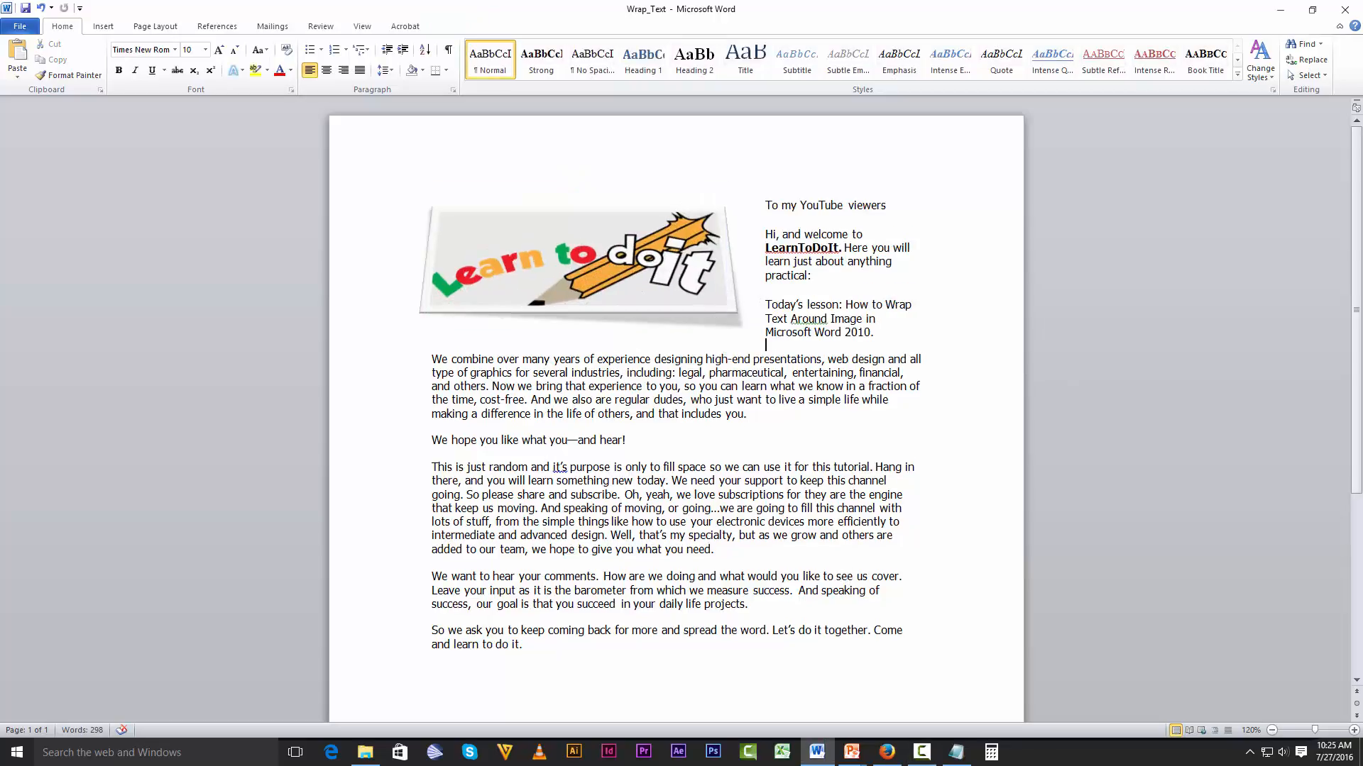